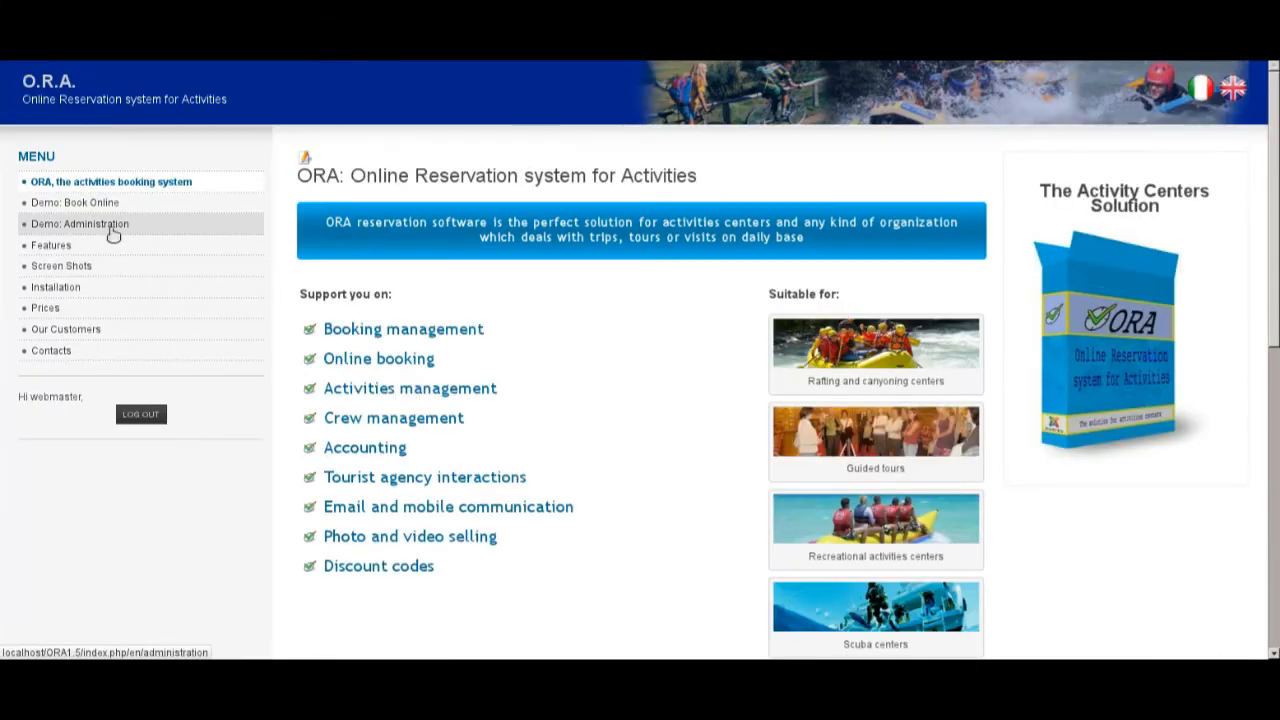
Step: In the administration demo, start a new activity type from the Activities Type list
click(113, 232)
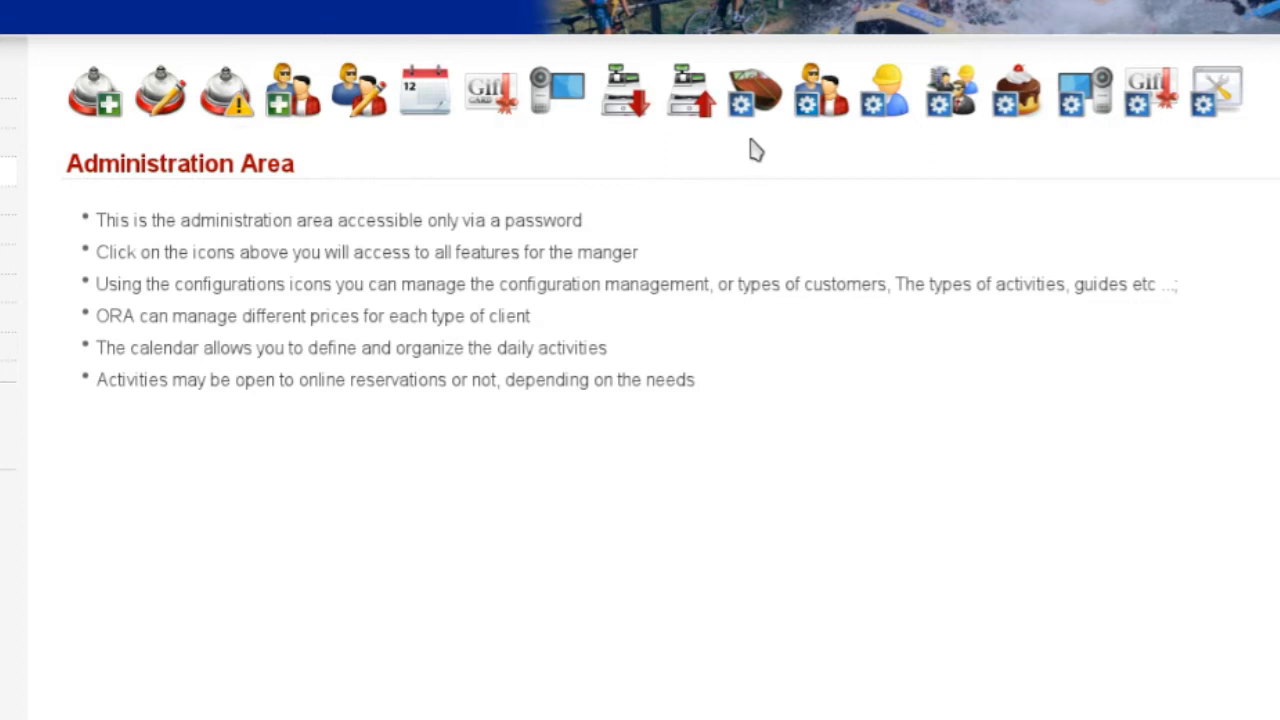
click(760, 102)
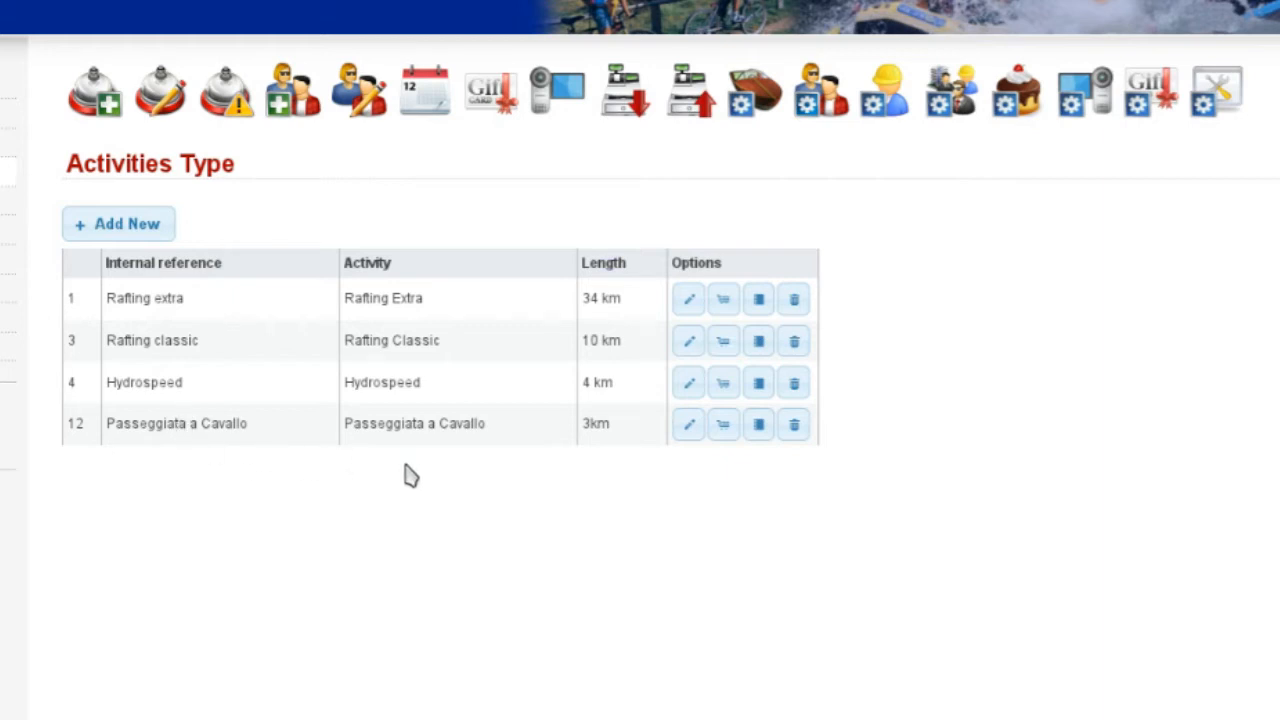
click(118, 230)
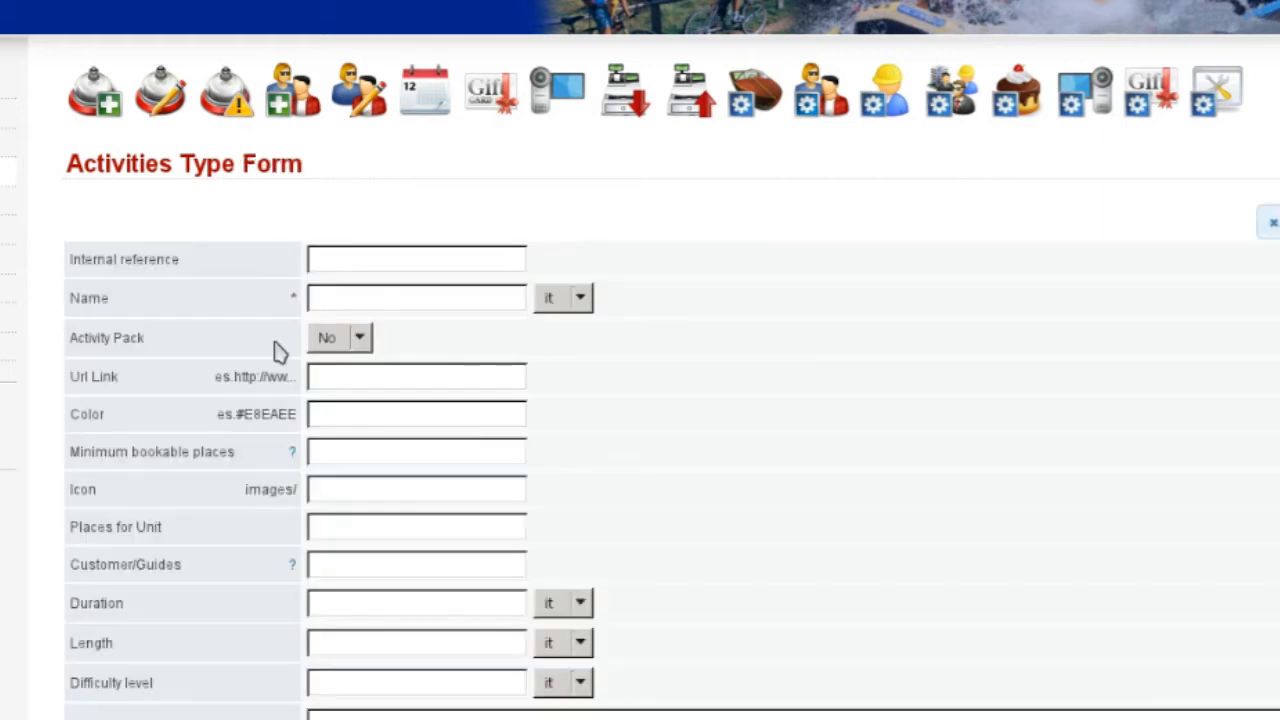
Step: Set the internal reference to Canyoning and the English name to Canyoning
click(366, 257)
text(Can)
key(Down)
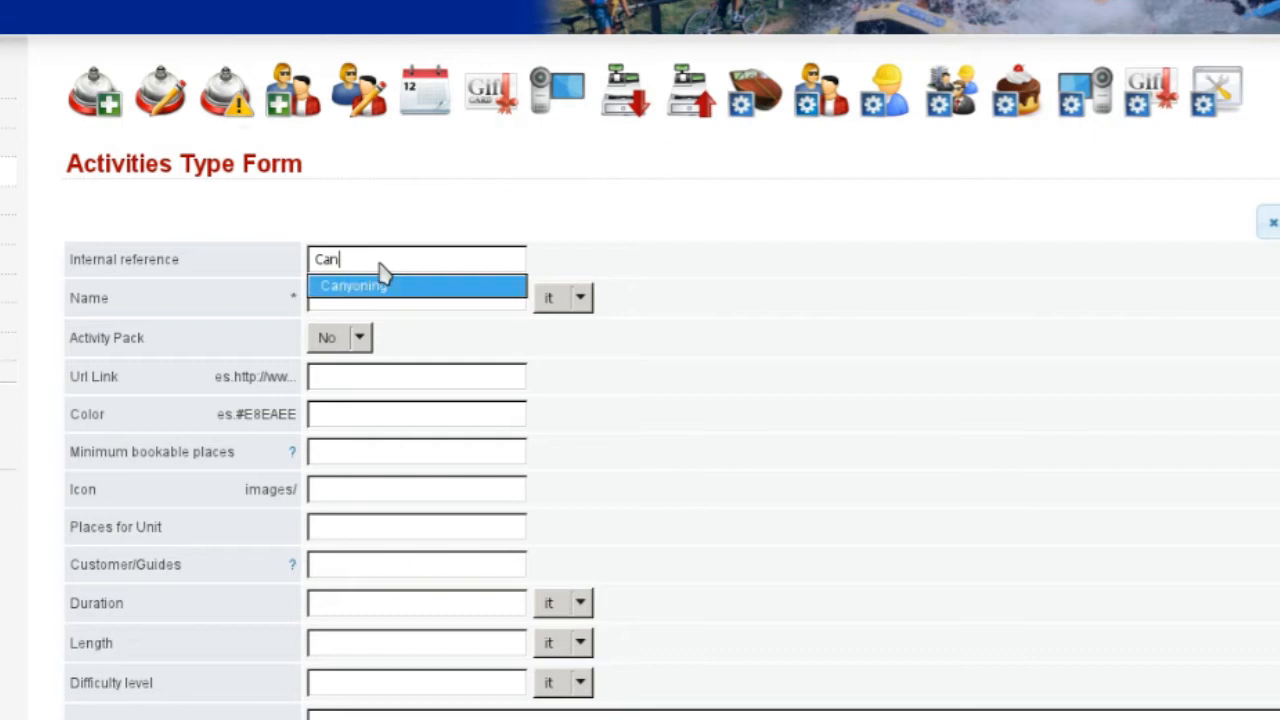
key(Return)
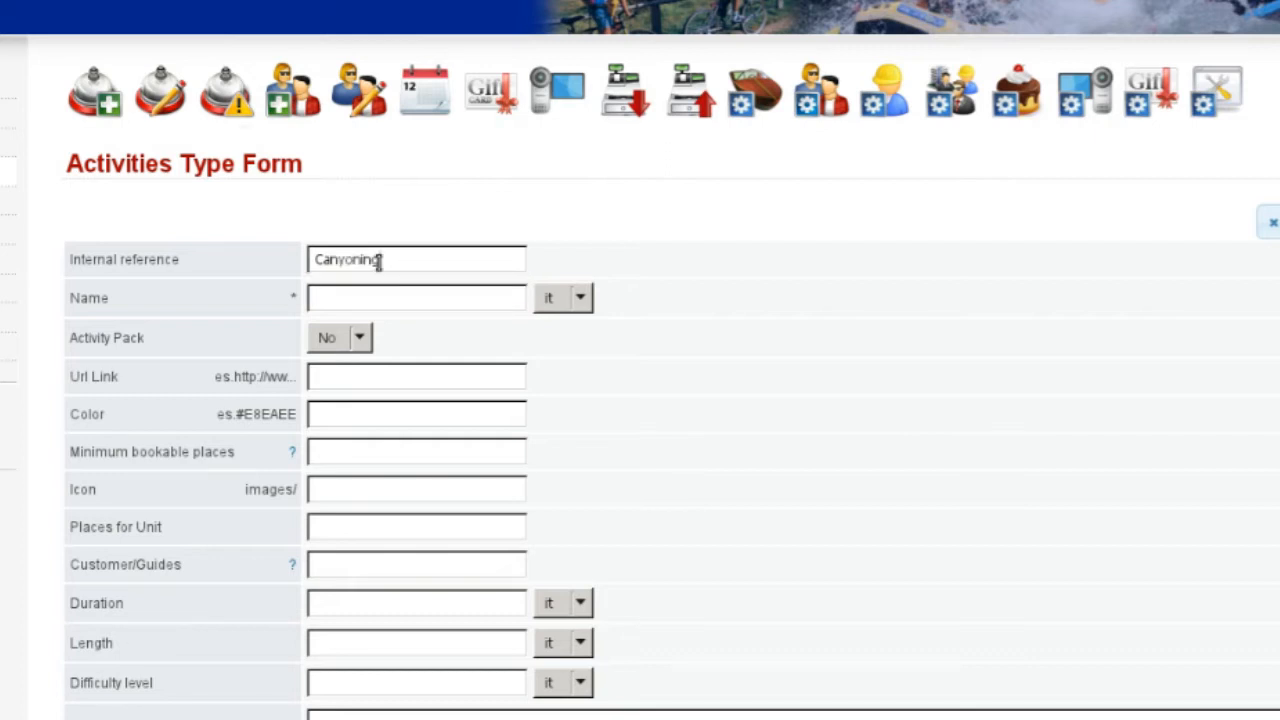
key(Tab)
text(Torrent)
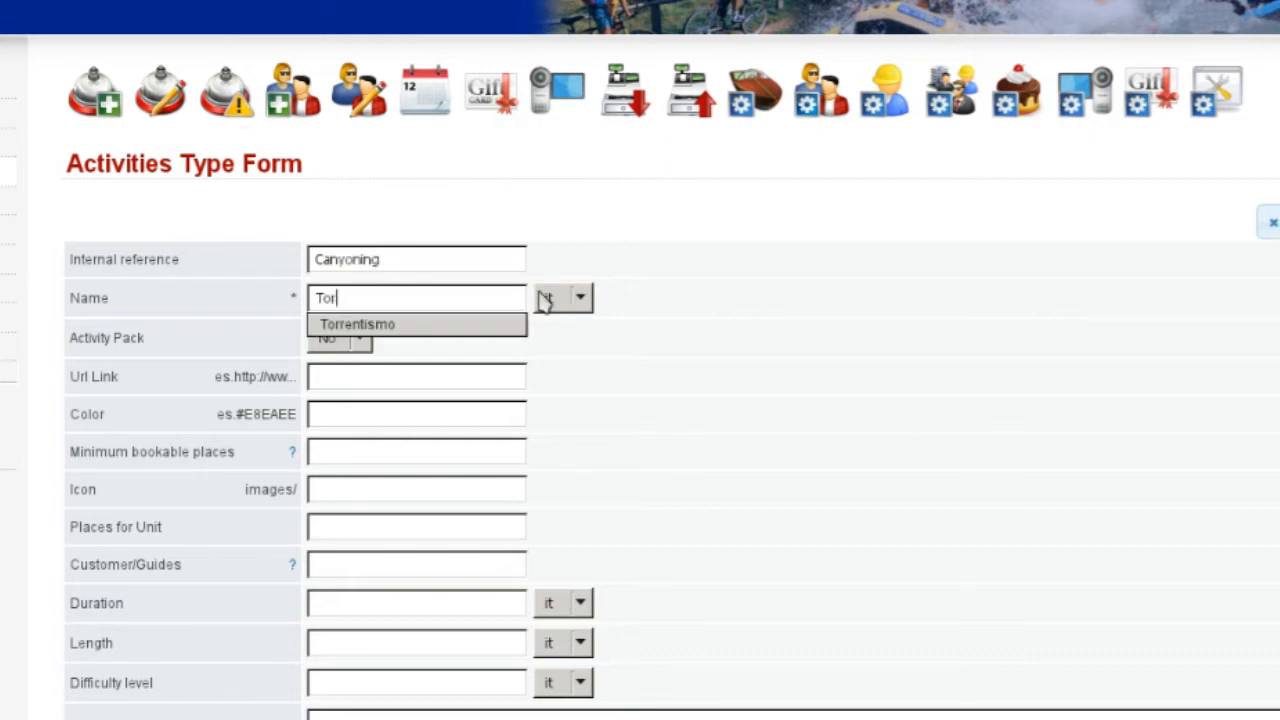
key(BackSpace)
key(BackSpace)
key(BackSpace)
key(BackSpace)
key(BackSpace)
key(BackSpace)
key(BackSpace)
text(Ca)
key(Down)
key(Return)
click(548, 298)
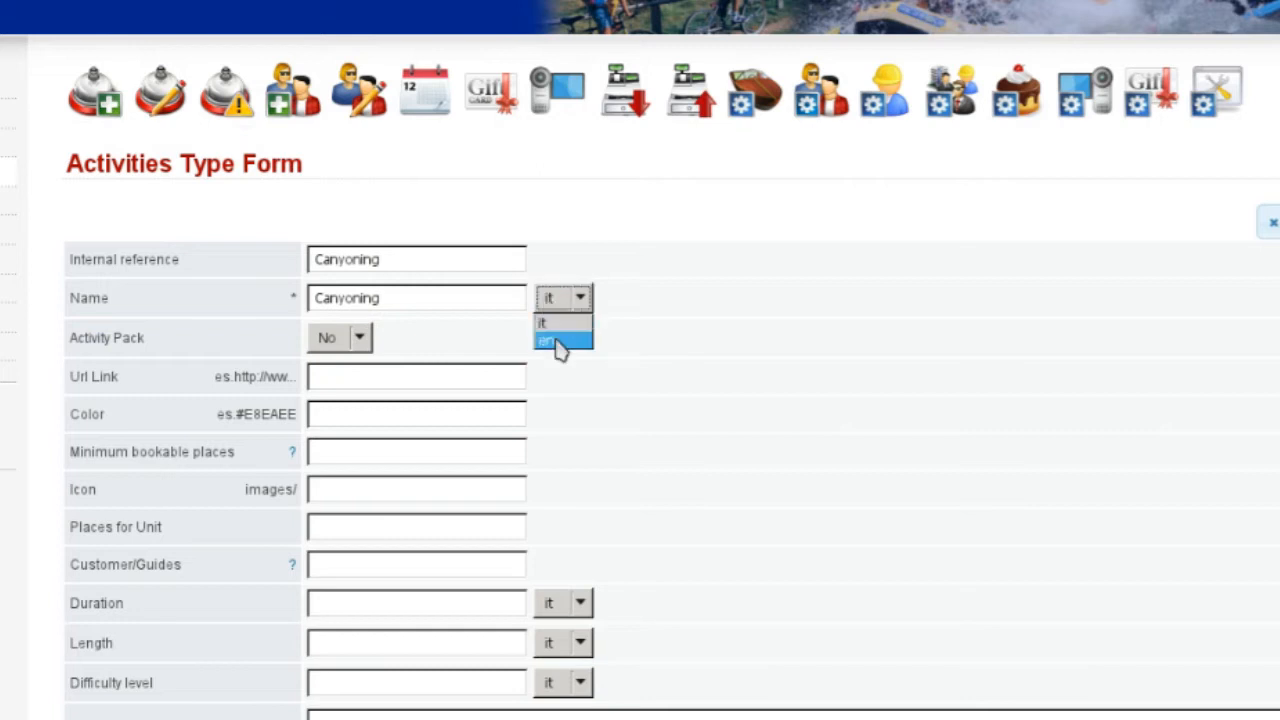
click(558, 343)
text(Cany)
key(Down)
key(Return)
Step: Set the colour to orange and the minimum bookable places to 3
click(385, 382)
click(376, 411)
text(orange)
click(554, 408)
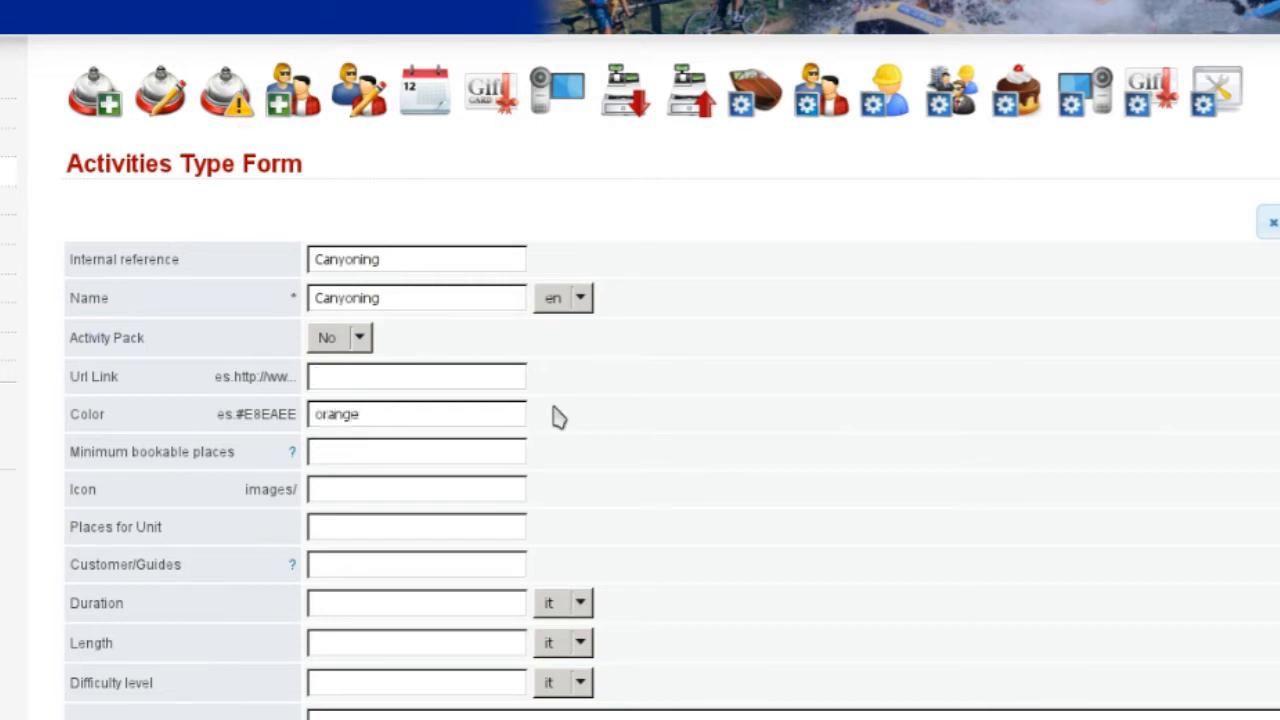
scroll(420, 446, down, 2)
click(357, 329)
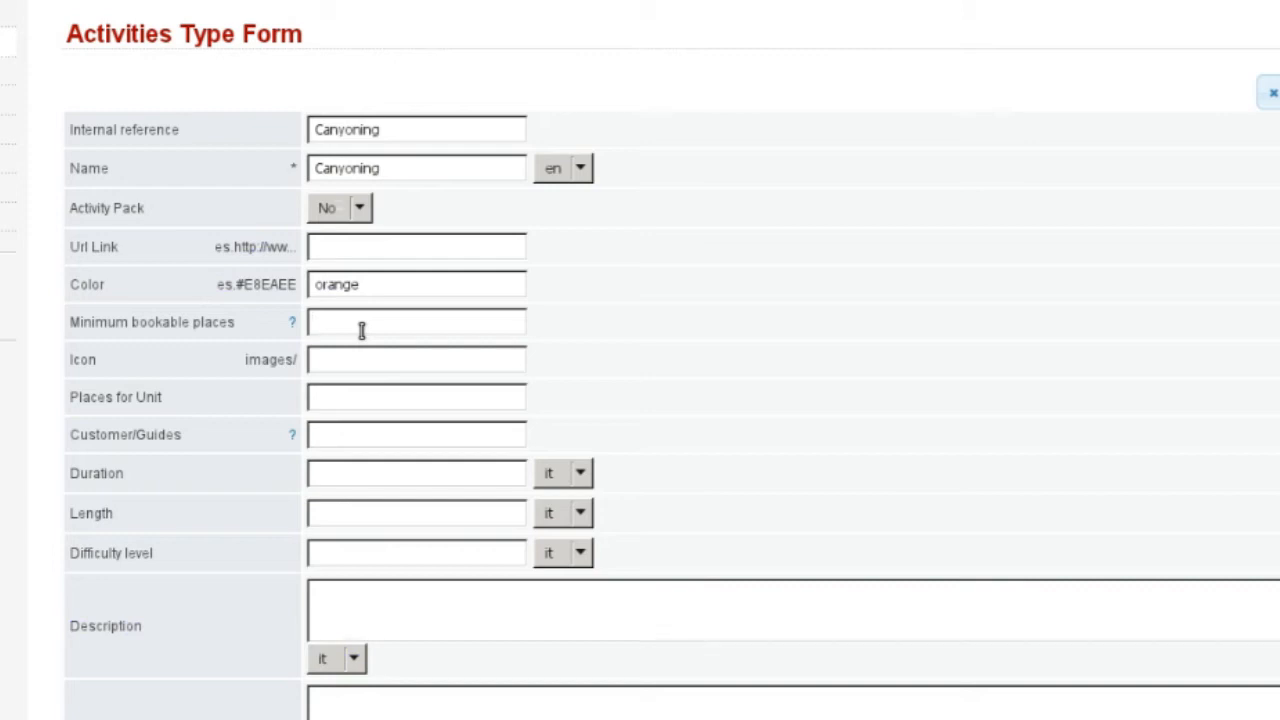
text(3)
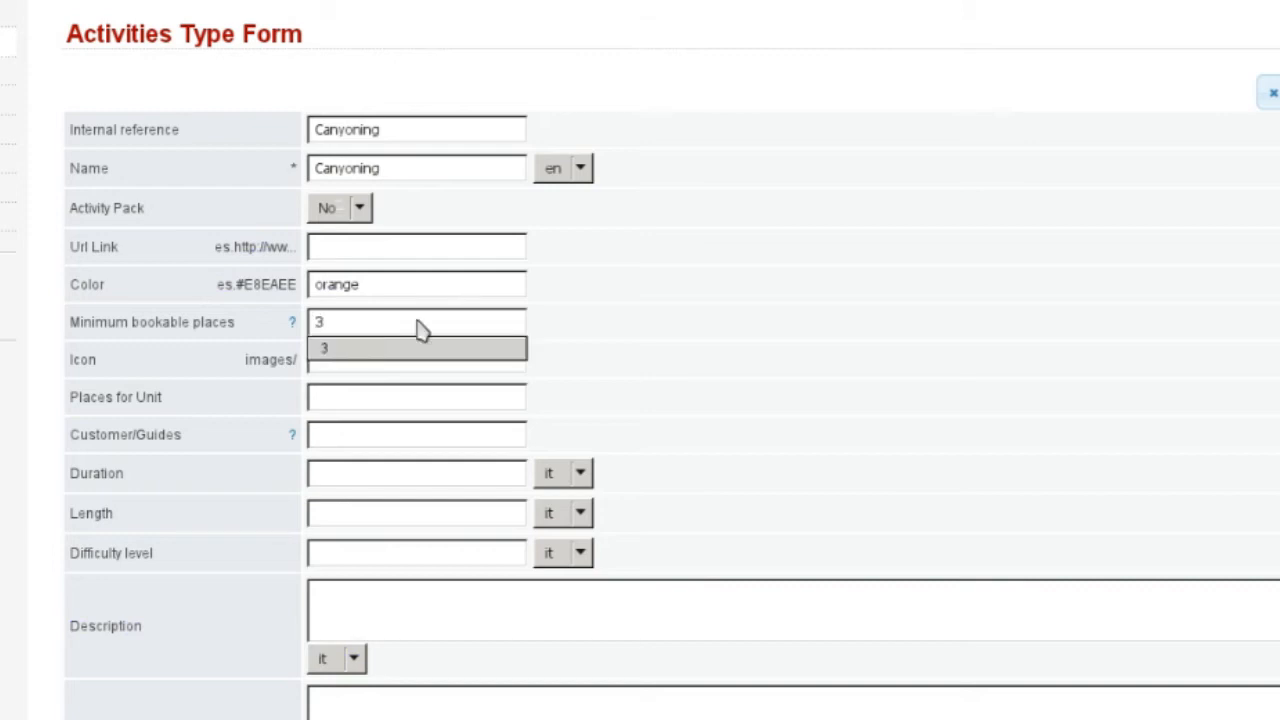
click(584, 322)
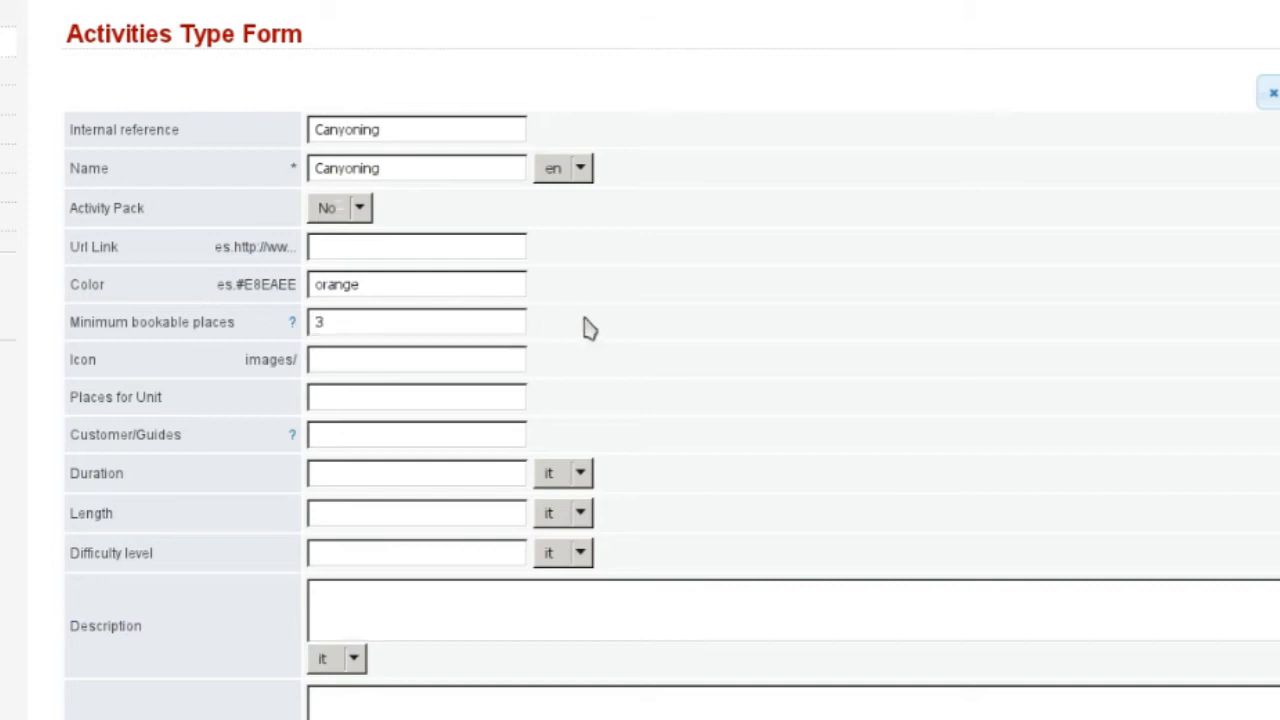
Step: Choose canyoning.jpg as the activity icon
click(369, 361)
text(c)
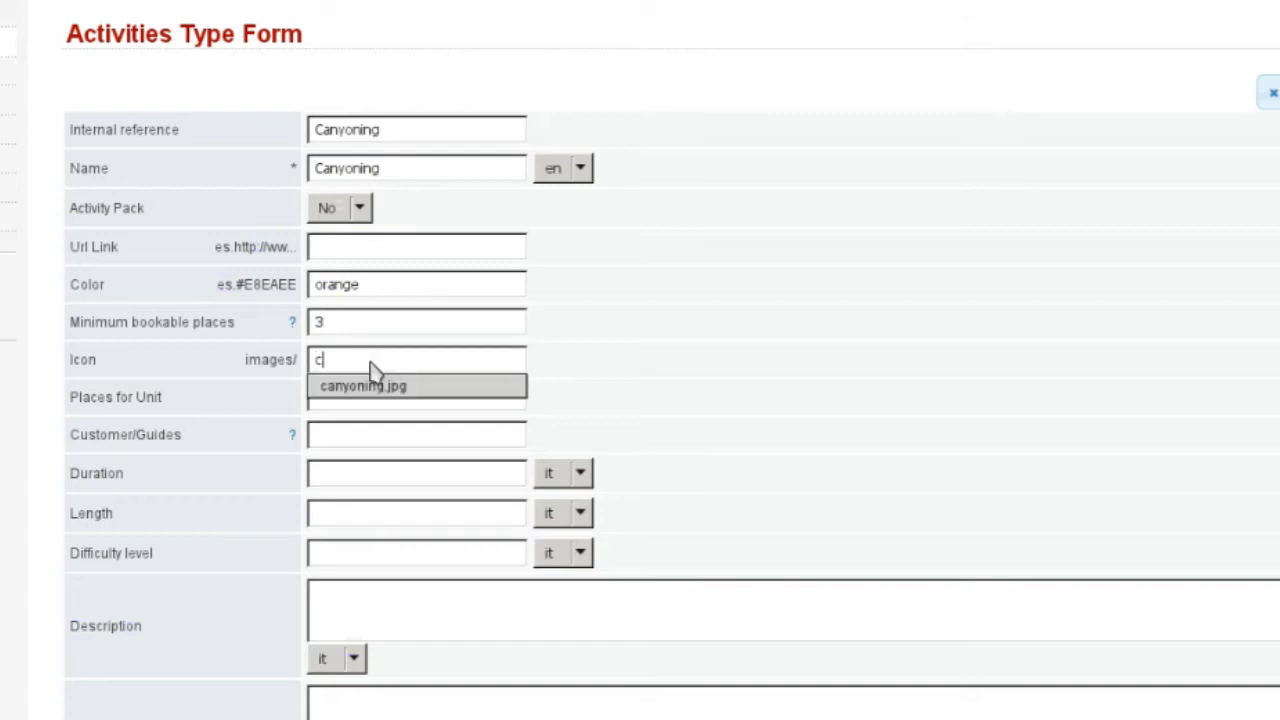
text(an)
key(BackSpace)
key(Down)
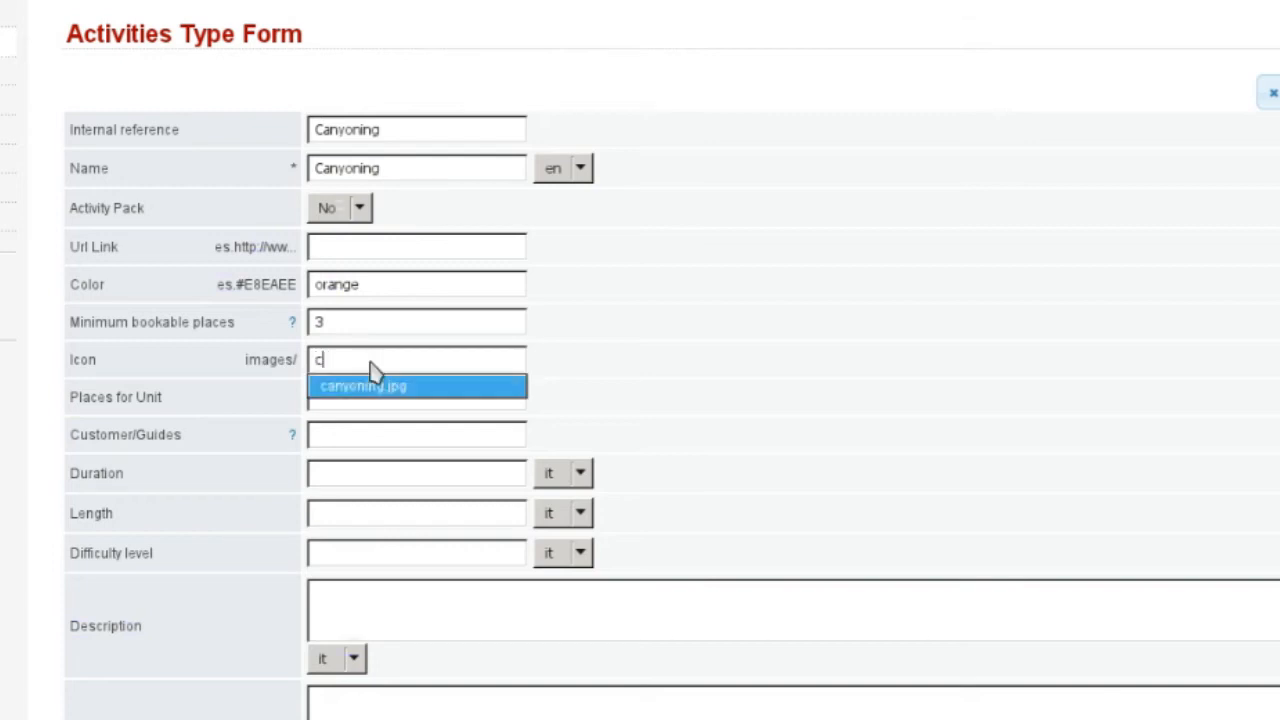
key(Return)
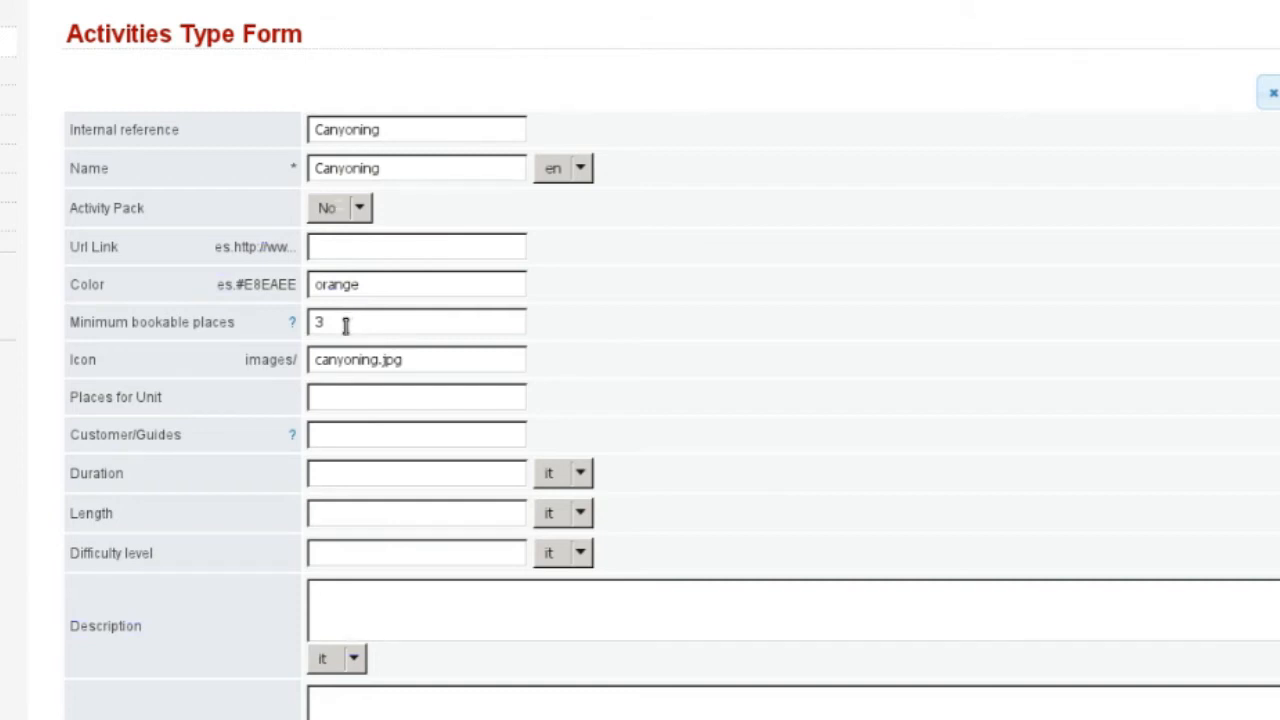
Step: Enter Customer/Guides 6|12|24|34 and an English duration of 2 hours
click(390, 397)
click(366, 434)
text(6)
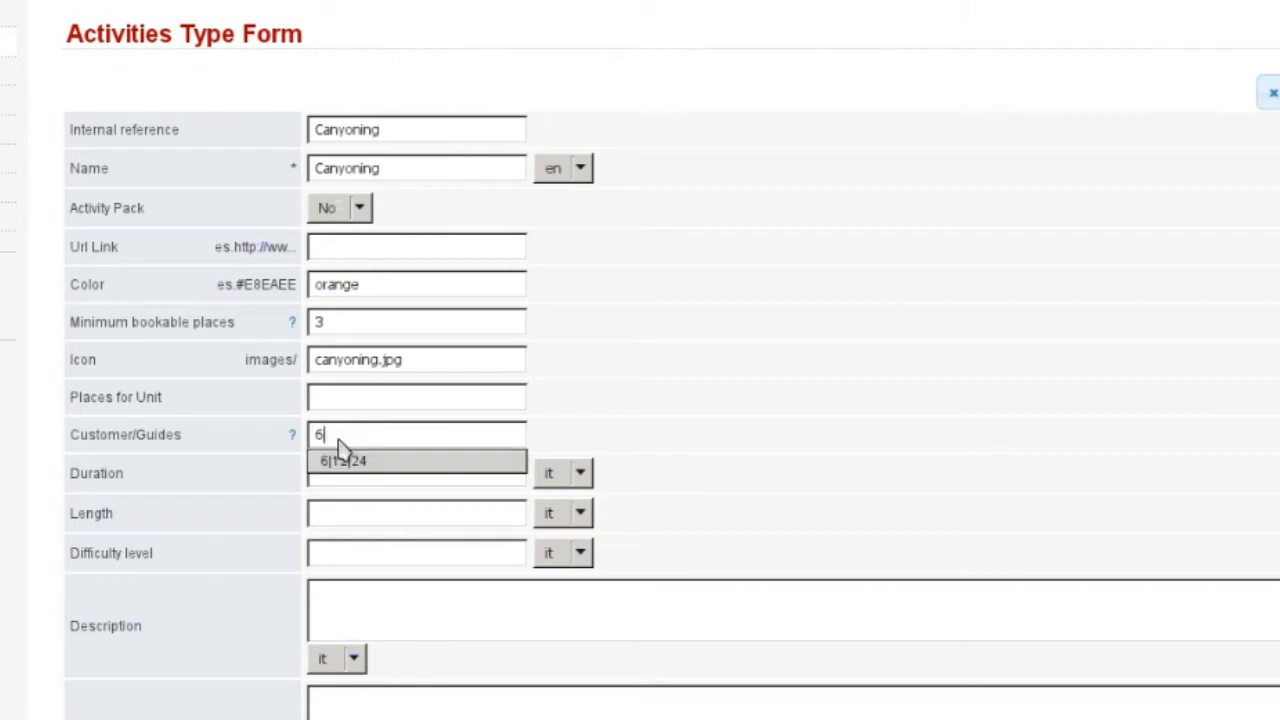
text(|12|24|34)
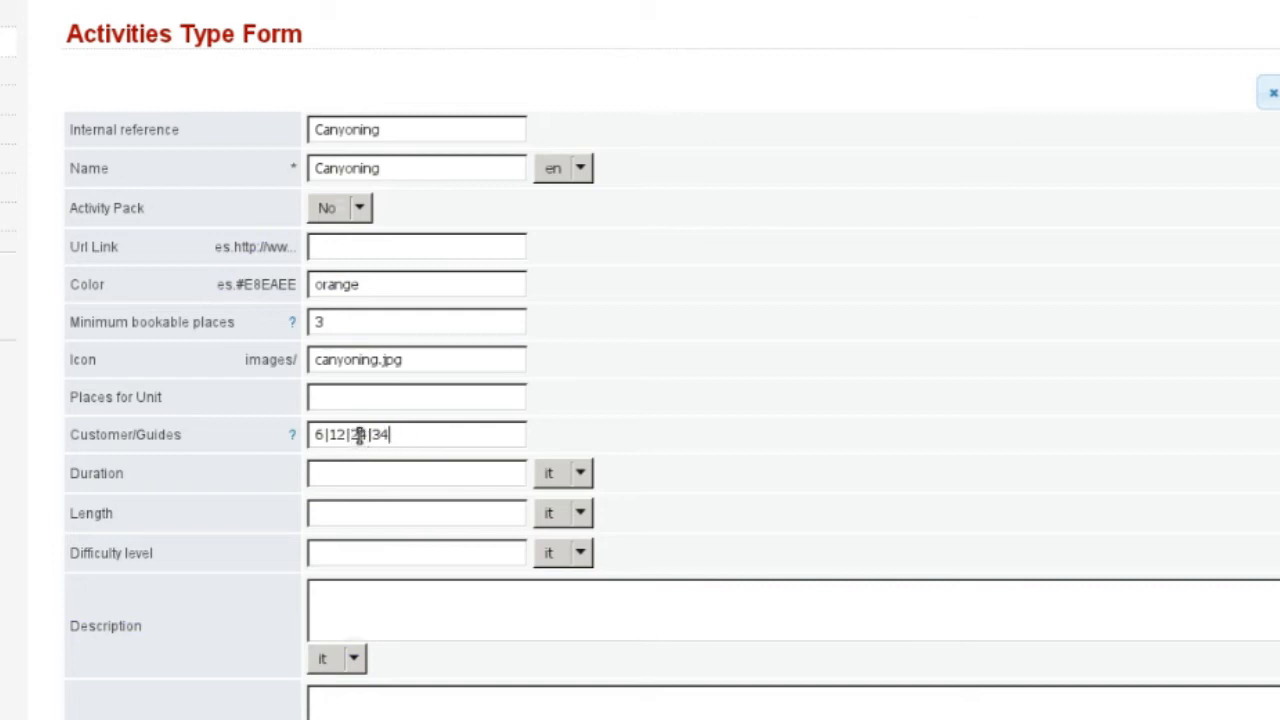
click(363, 471)
scroll(420, 457, down, 2)
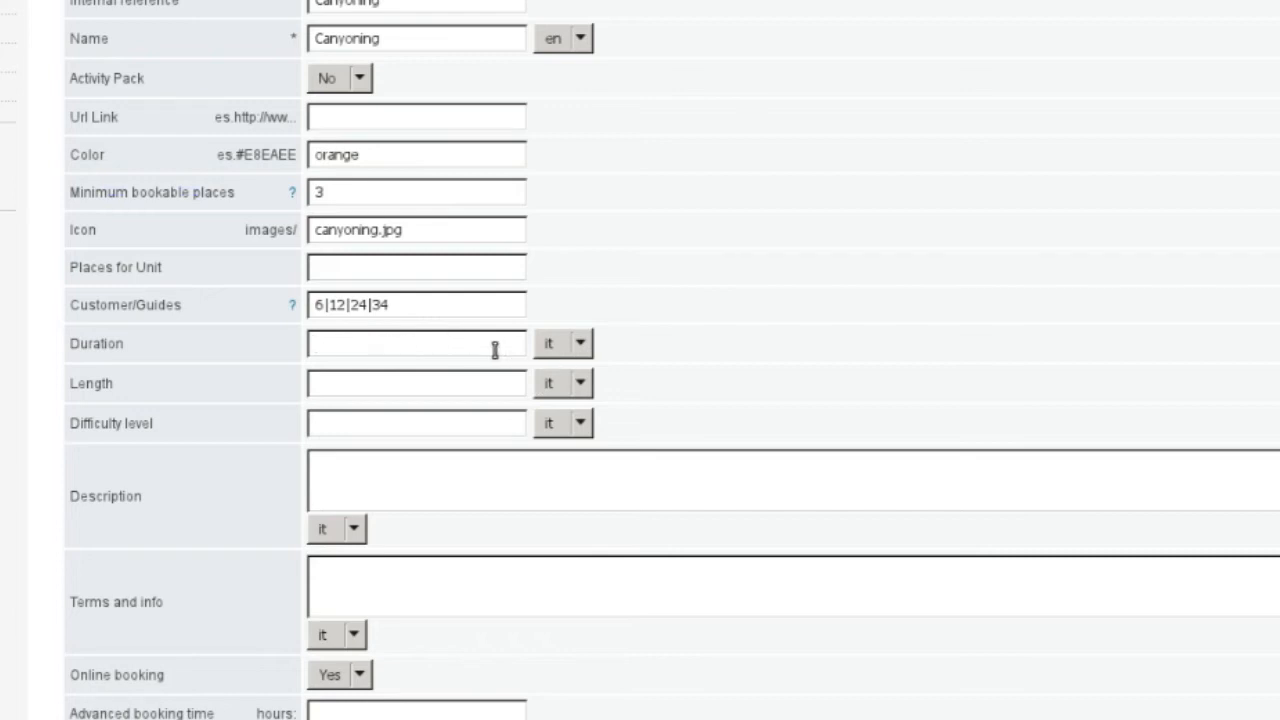
click(564, 345)
click(563, 388)
click(409, 345)
text(2 h)
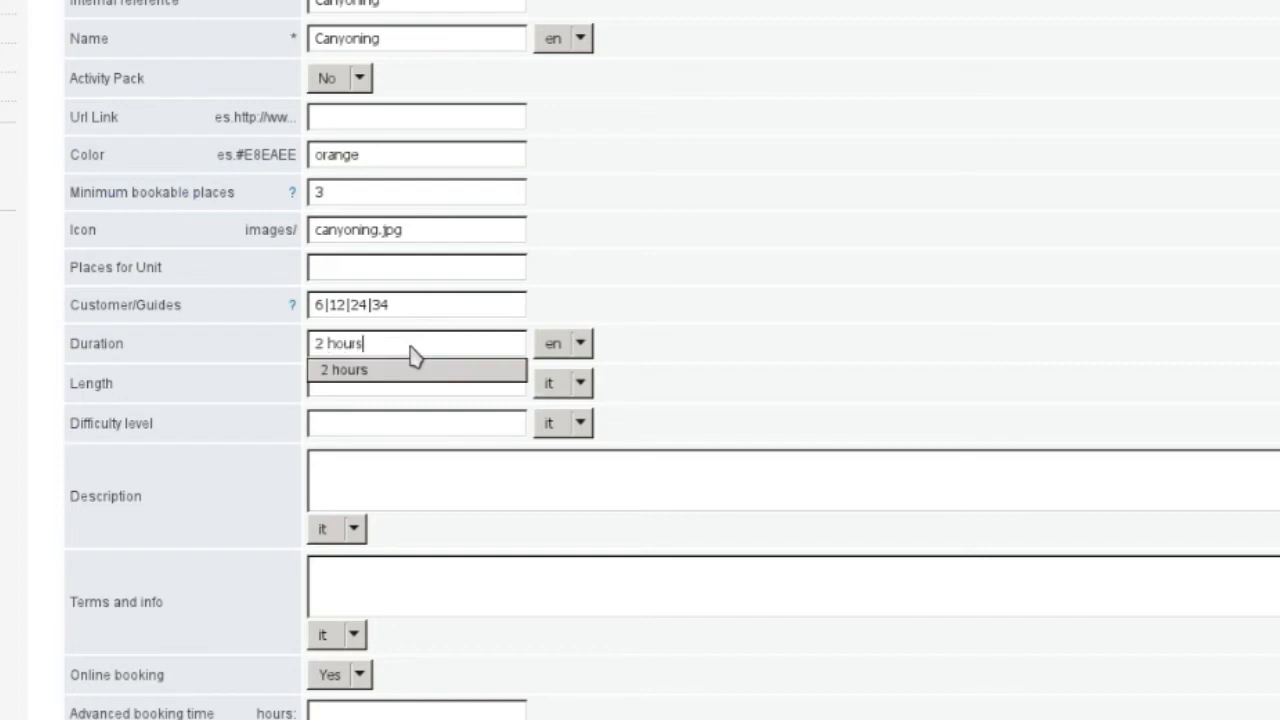
text(ours)
click(409, 345)
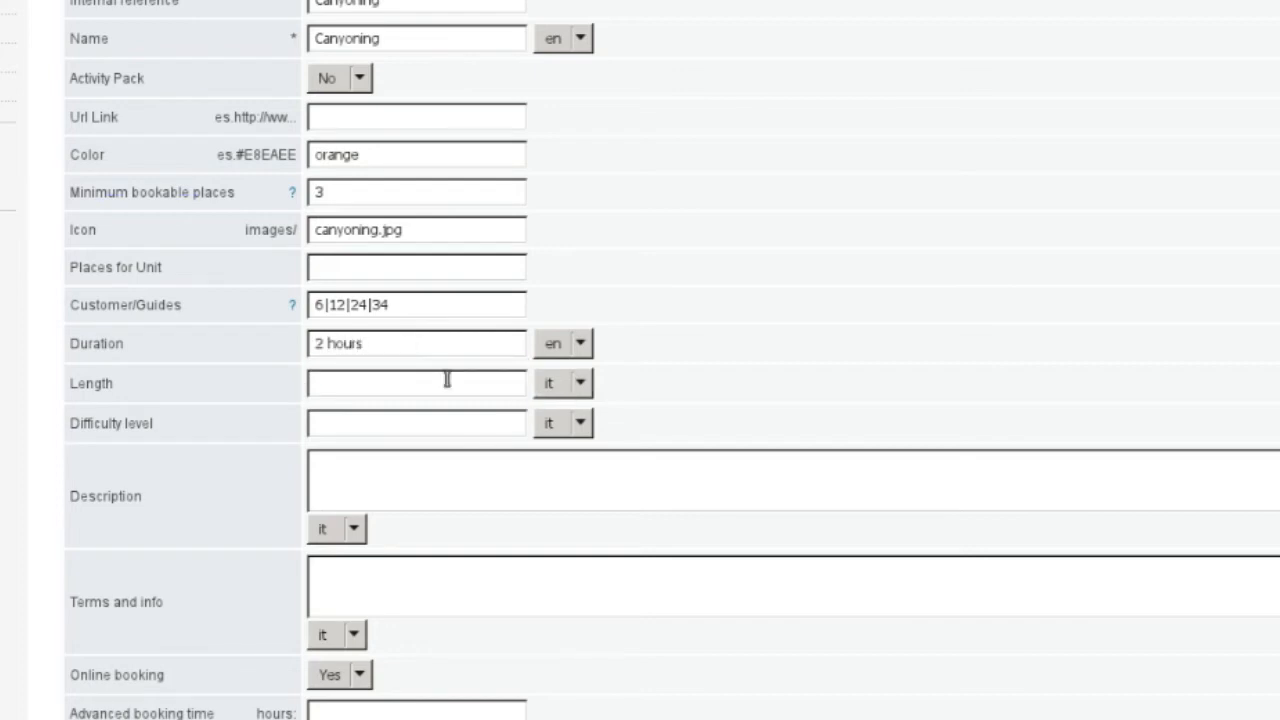
Step: Set English difficulty Easy and description 'Easy canyoning in a nice torrent'
scroll(447, 380, down, 3)
click(563, 293)
click(560, 335)
click(489, 297)
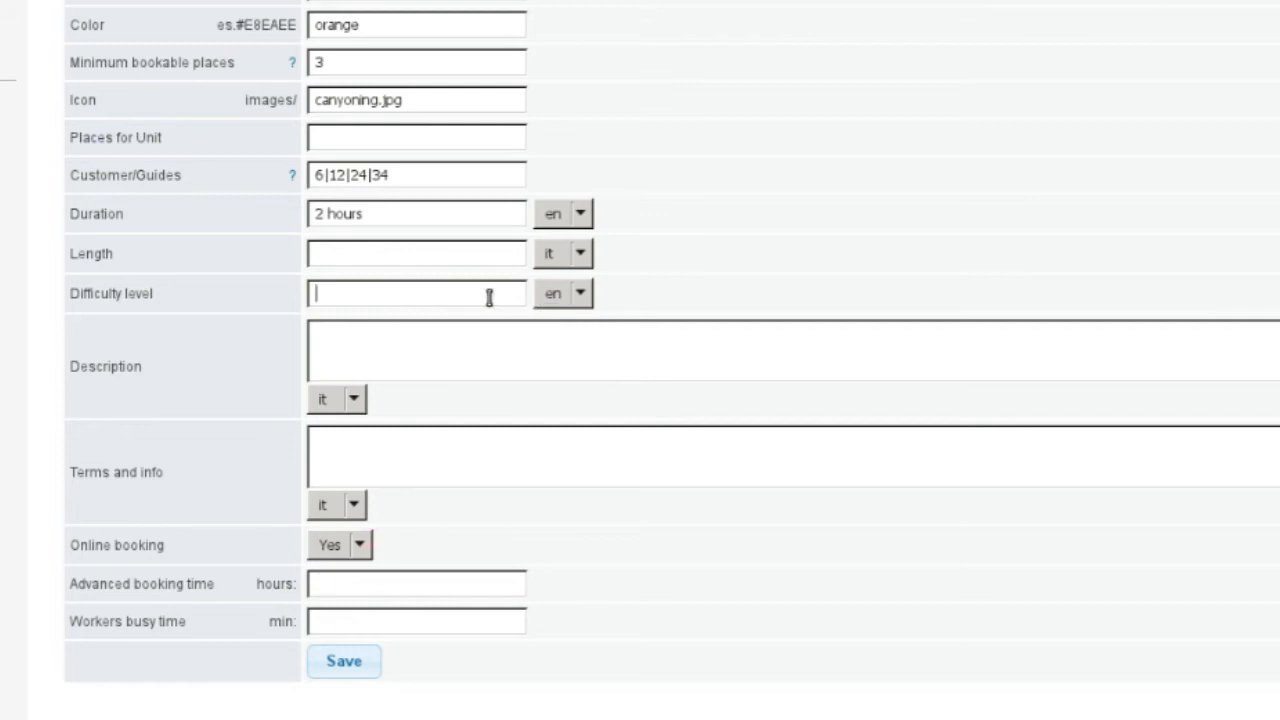
text(Easy)
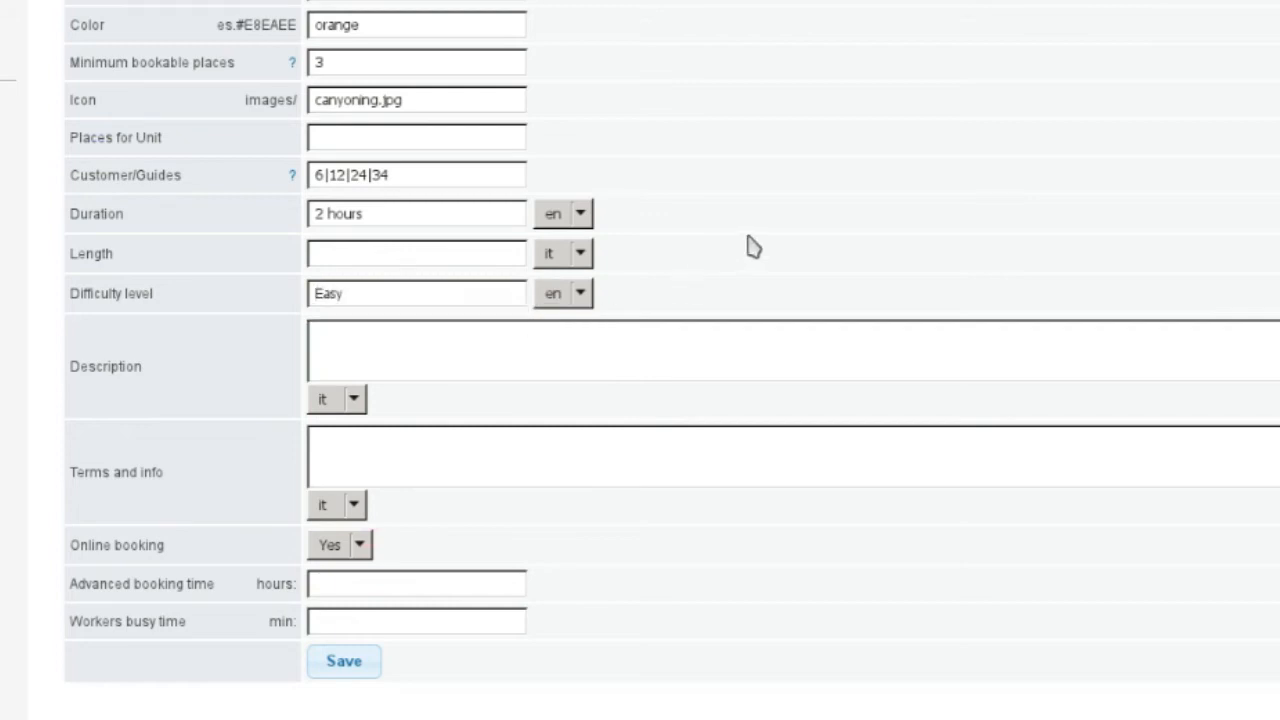
click(664, 342)
click(343, 404)
click(337, 442)
text(Easy canyoning in)
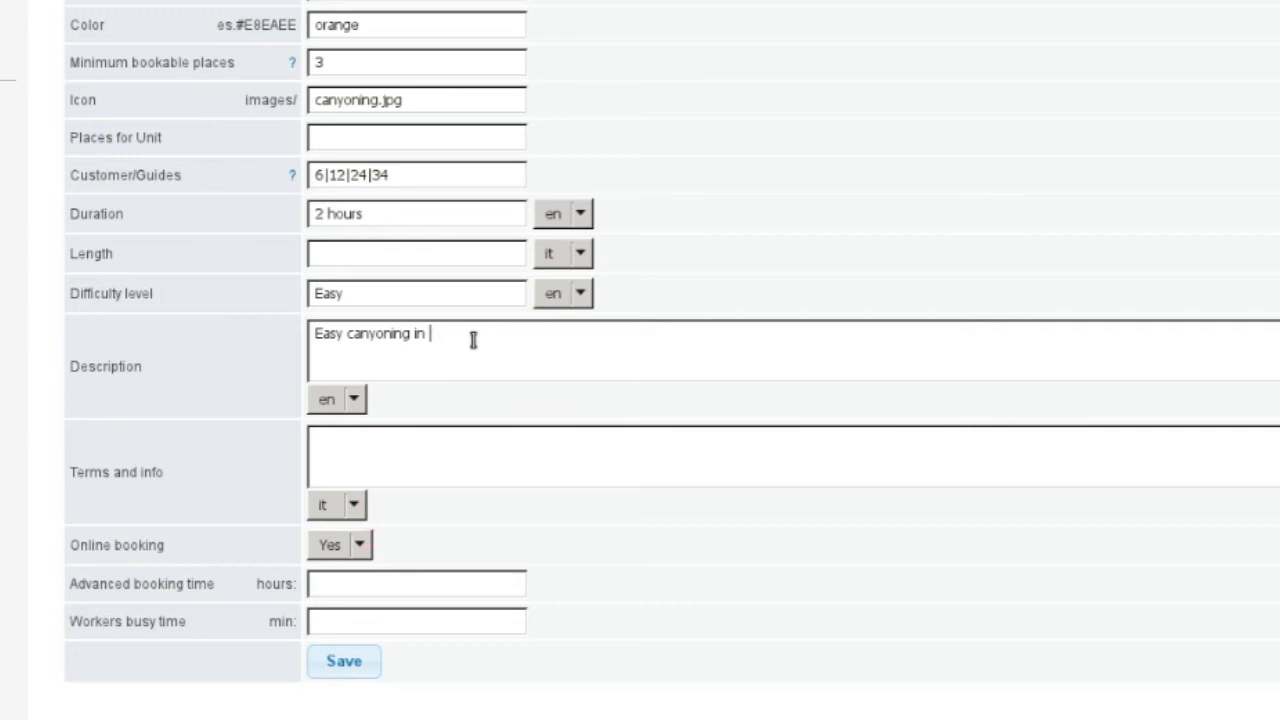
text(ce torrent)
scroll(523, 349, down, 1)
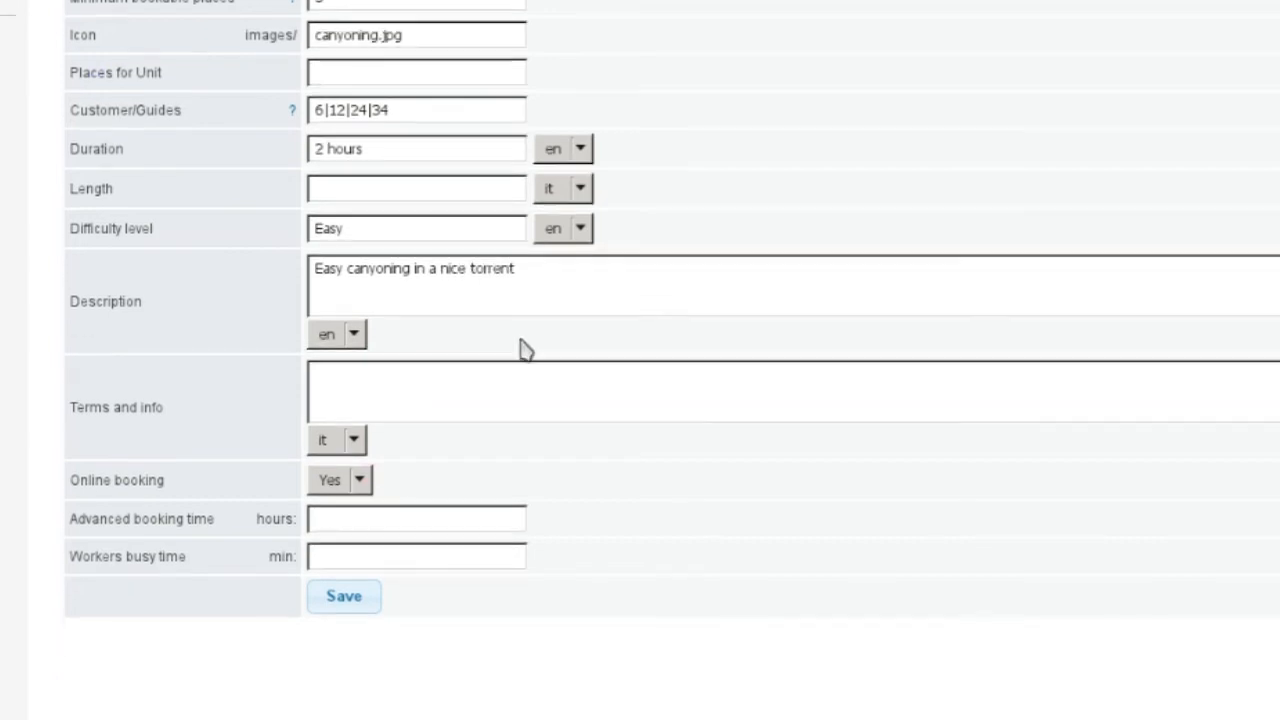
scroll(400, 300, down, 2)
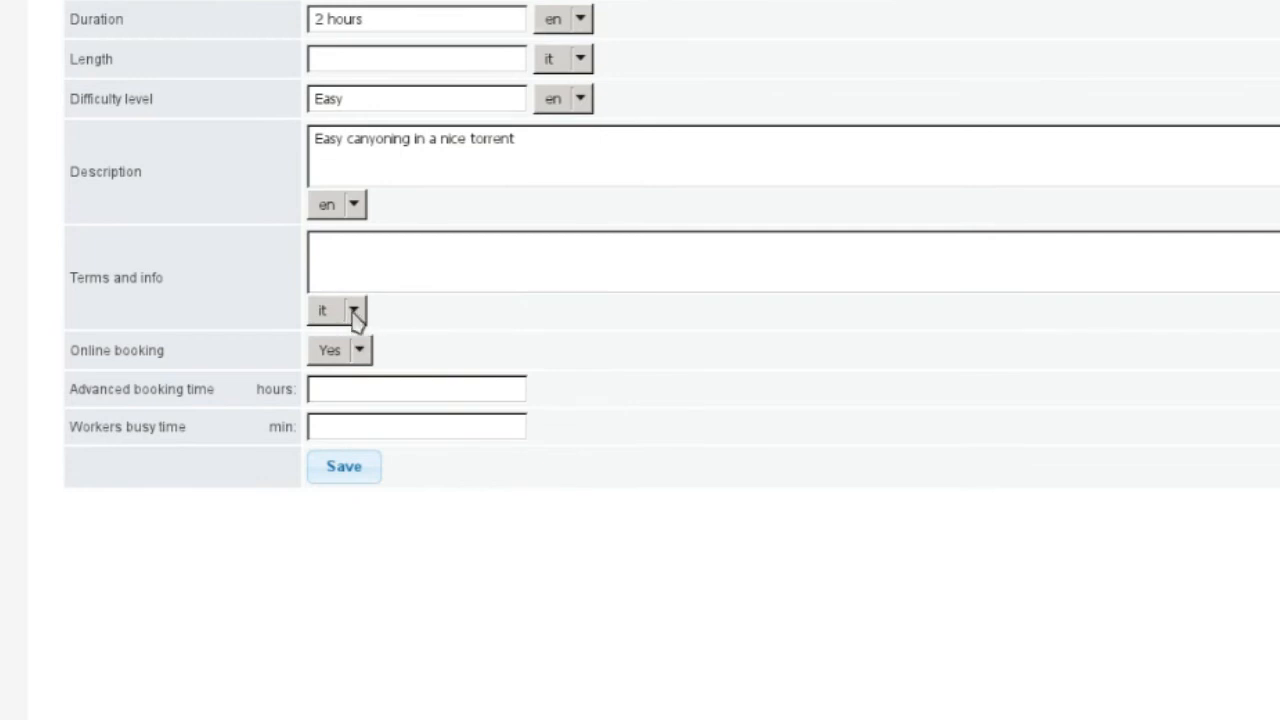
Step: Set 5 hours advance booking and 120 minutes workers busy time, then save Canyoning
click(346, 389)
text(5)
click(489, 369)
click(355, 438)
text(120)
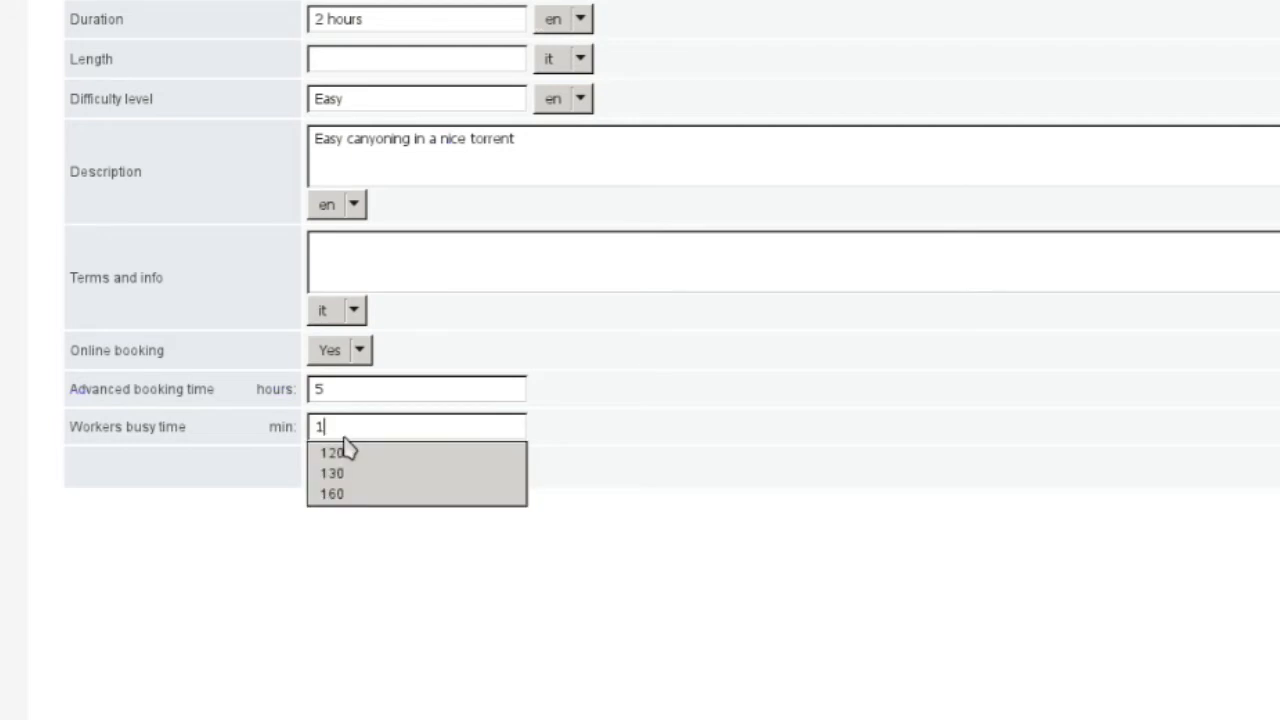
click(621, 398)
click(356, 472)
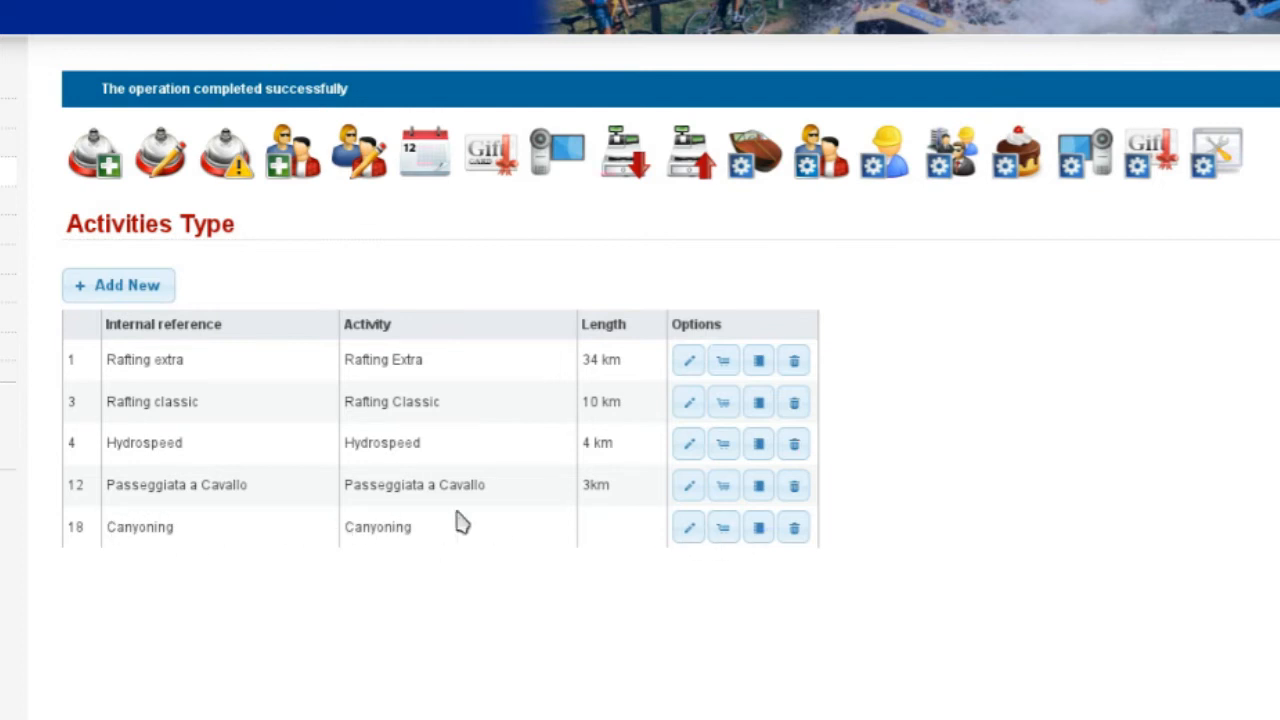
Step: Give Canyoning's Adulto option price 70, online booking Yes and deposit 30, and save
click(728, 540)
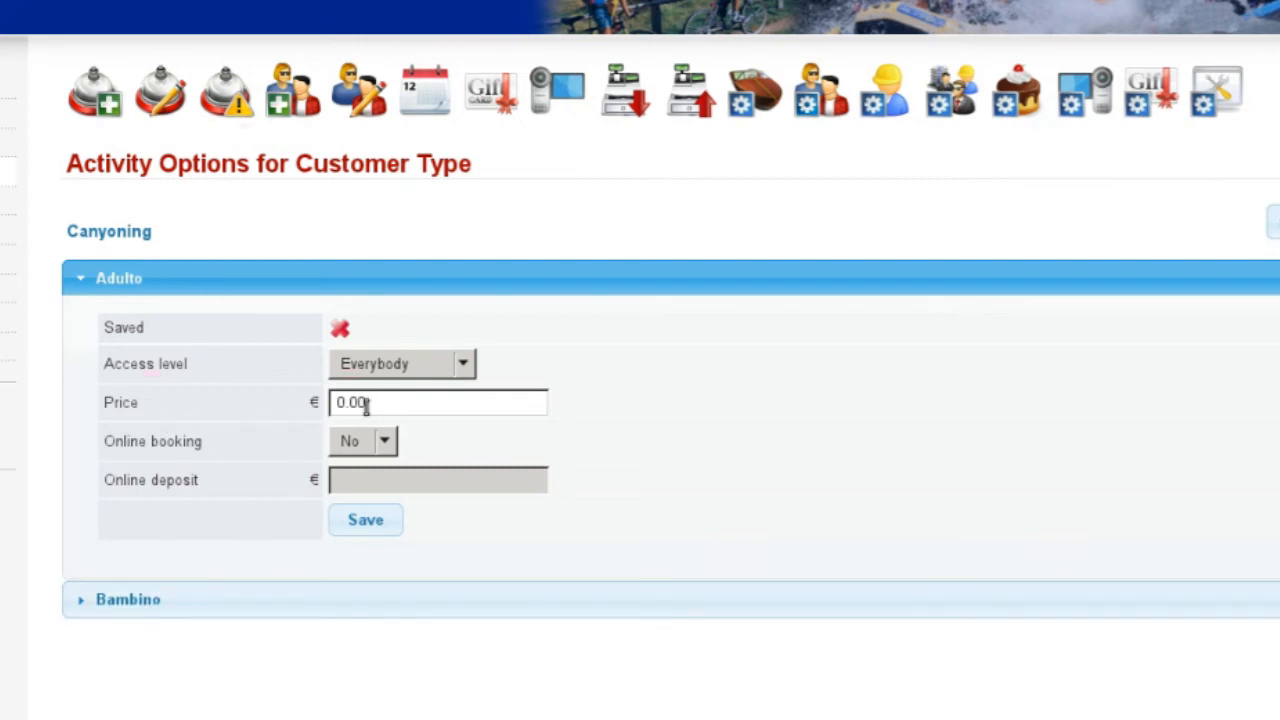
drag(347, 402, 331, 402)
text(70)
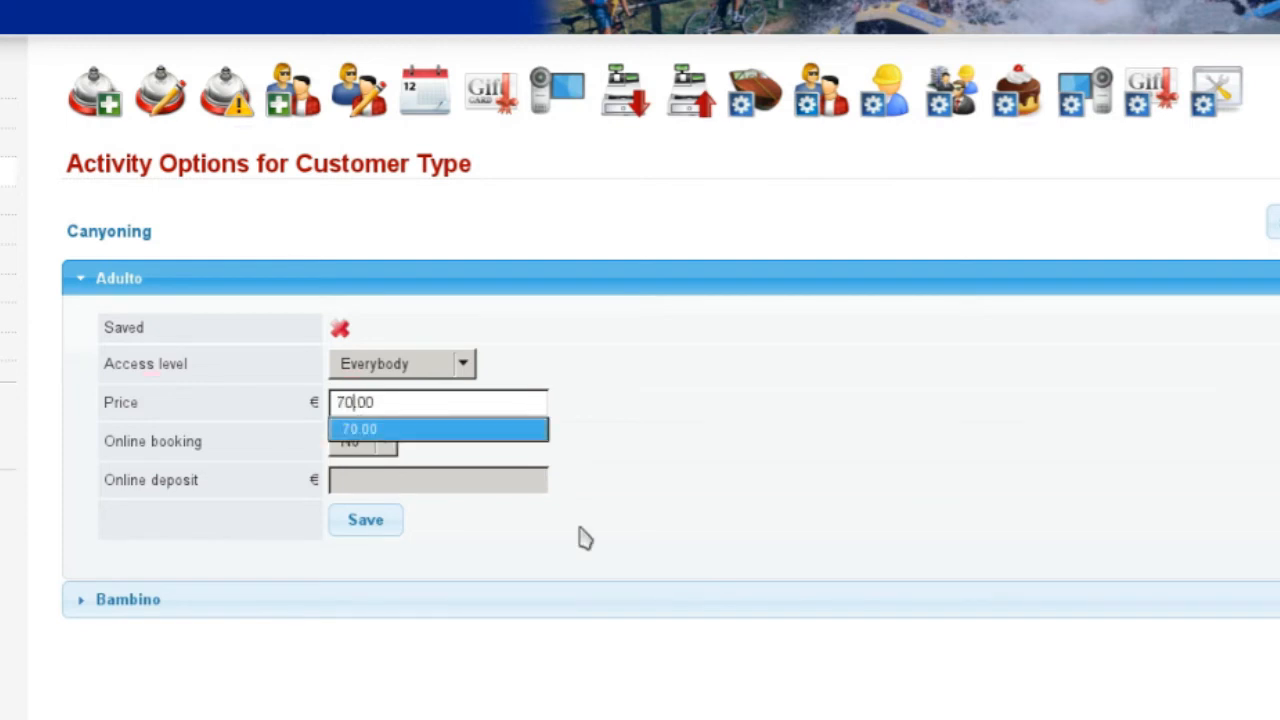
click(372, 445)
click(368, 485)
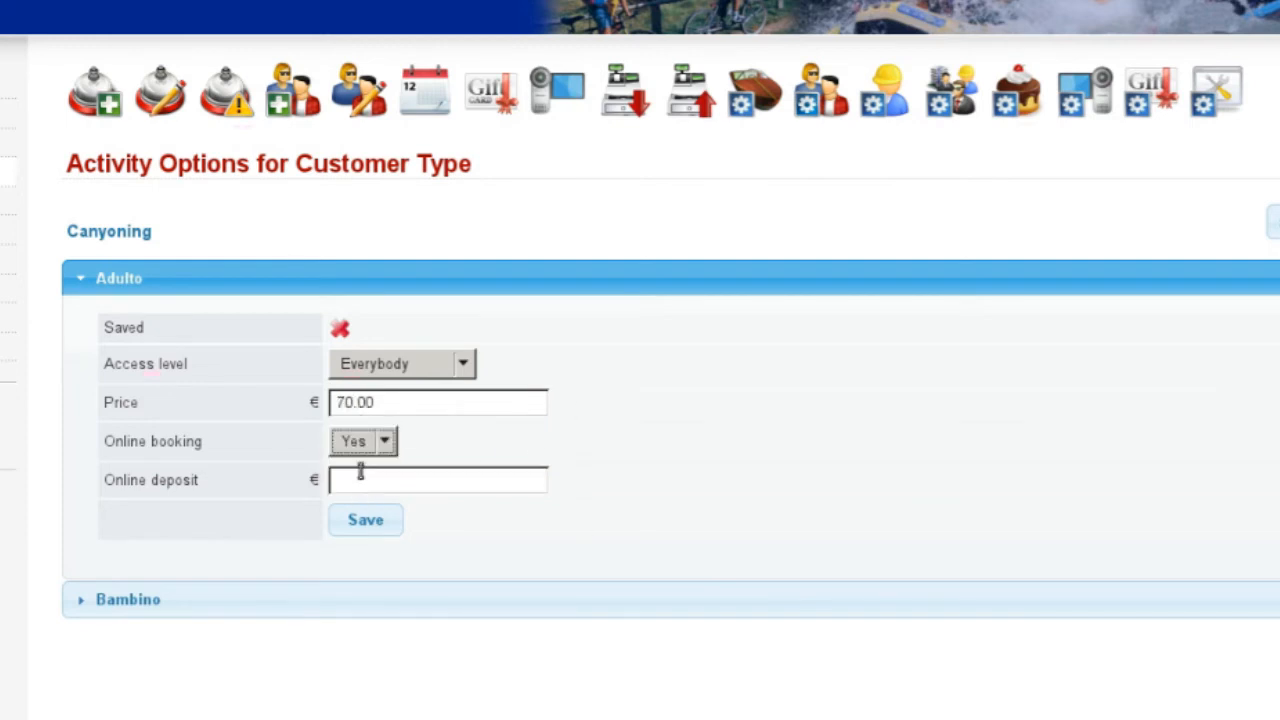
click(383, 490)
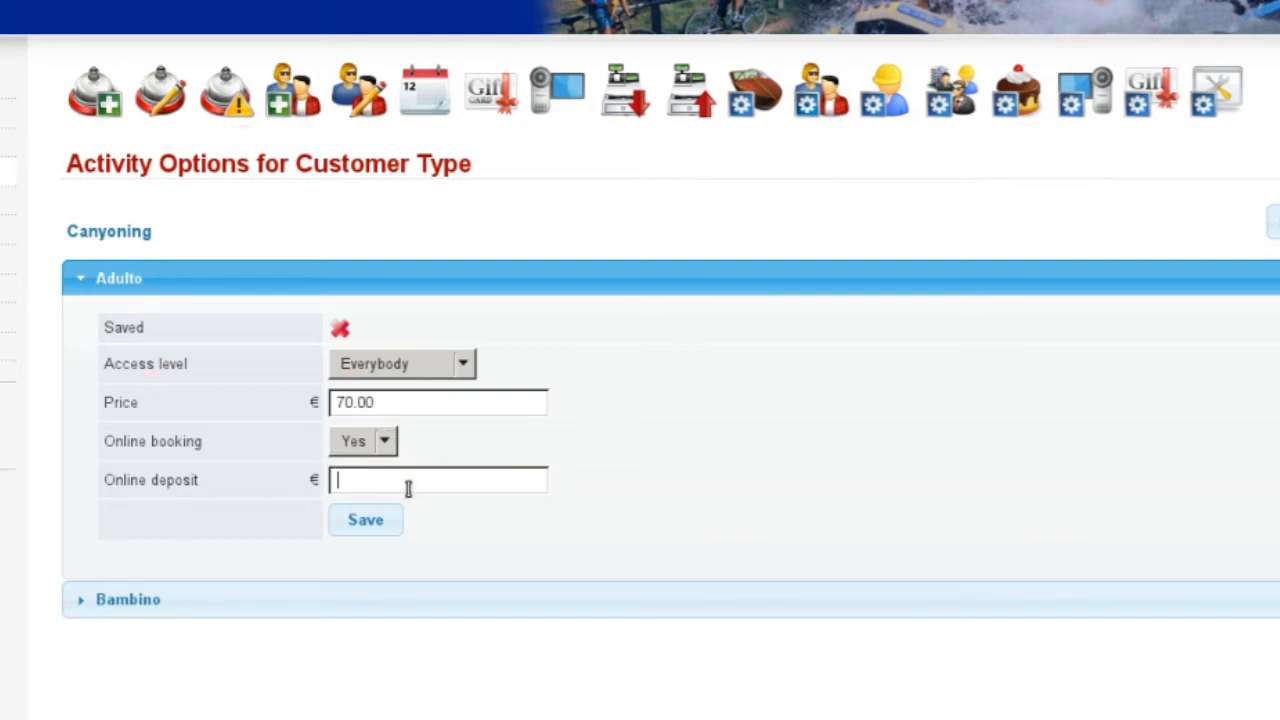
text(30)
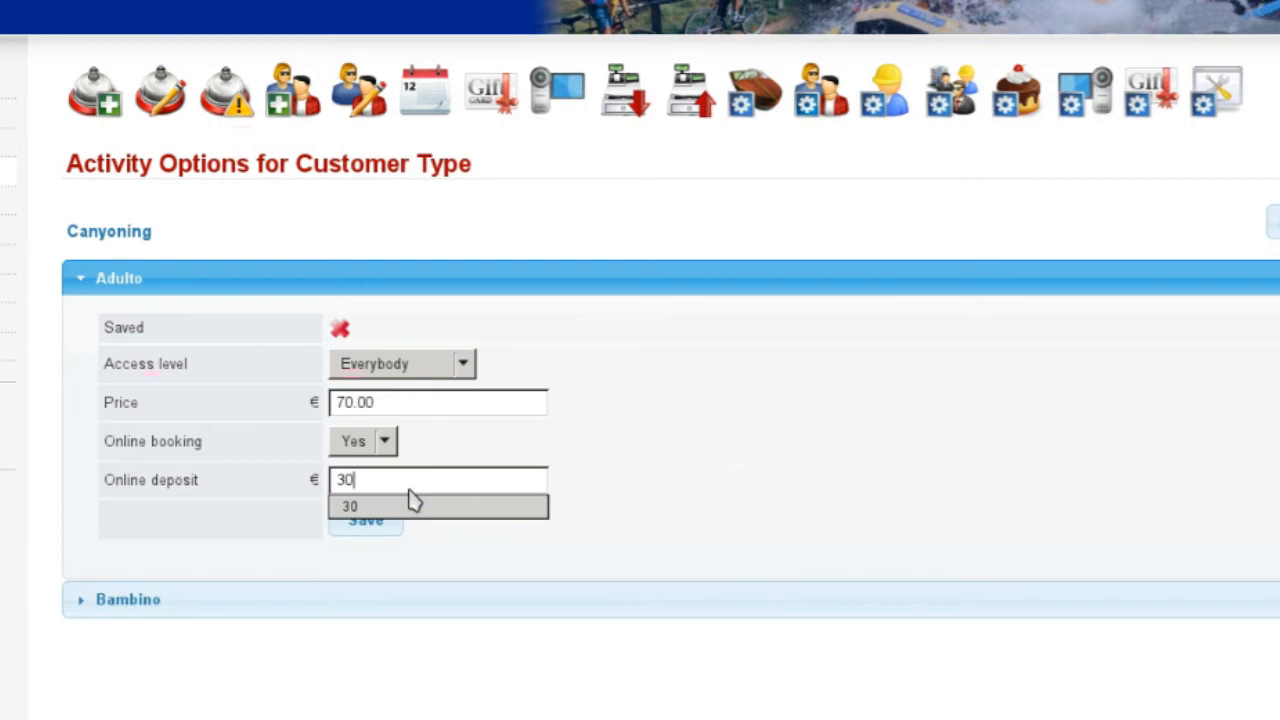
click(415, 505)
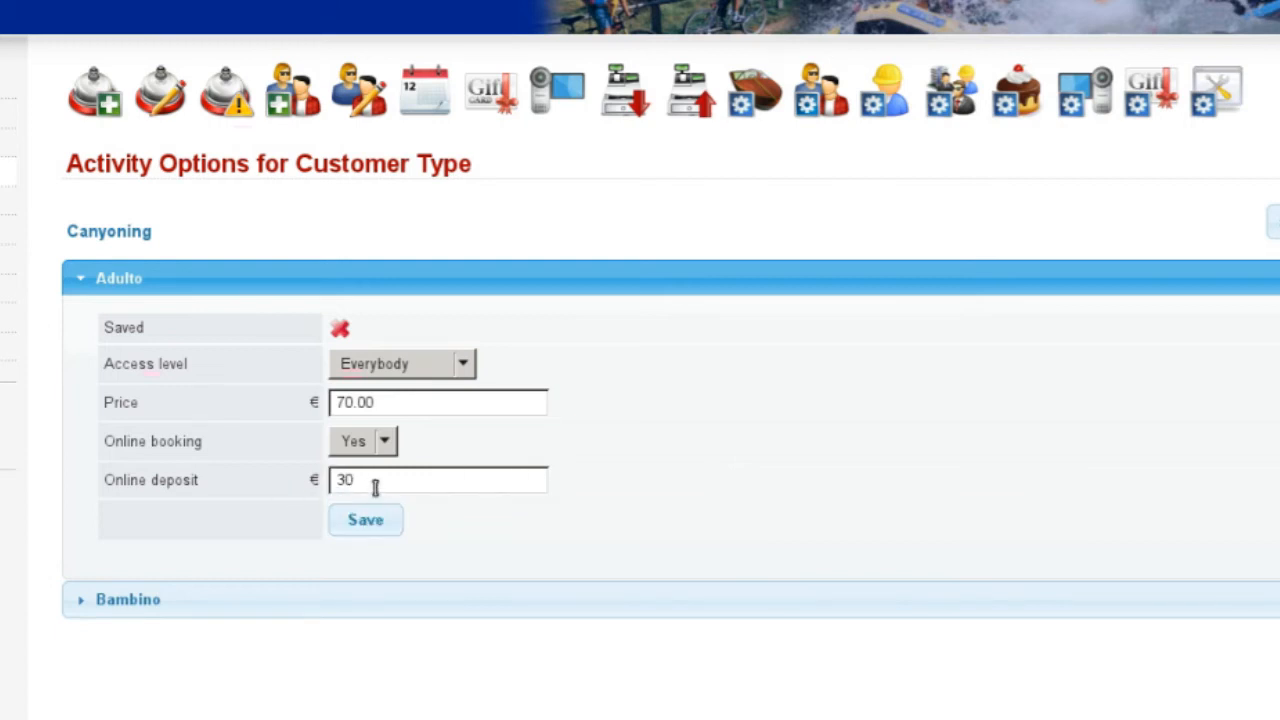
click(362, 524)
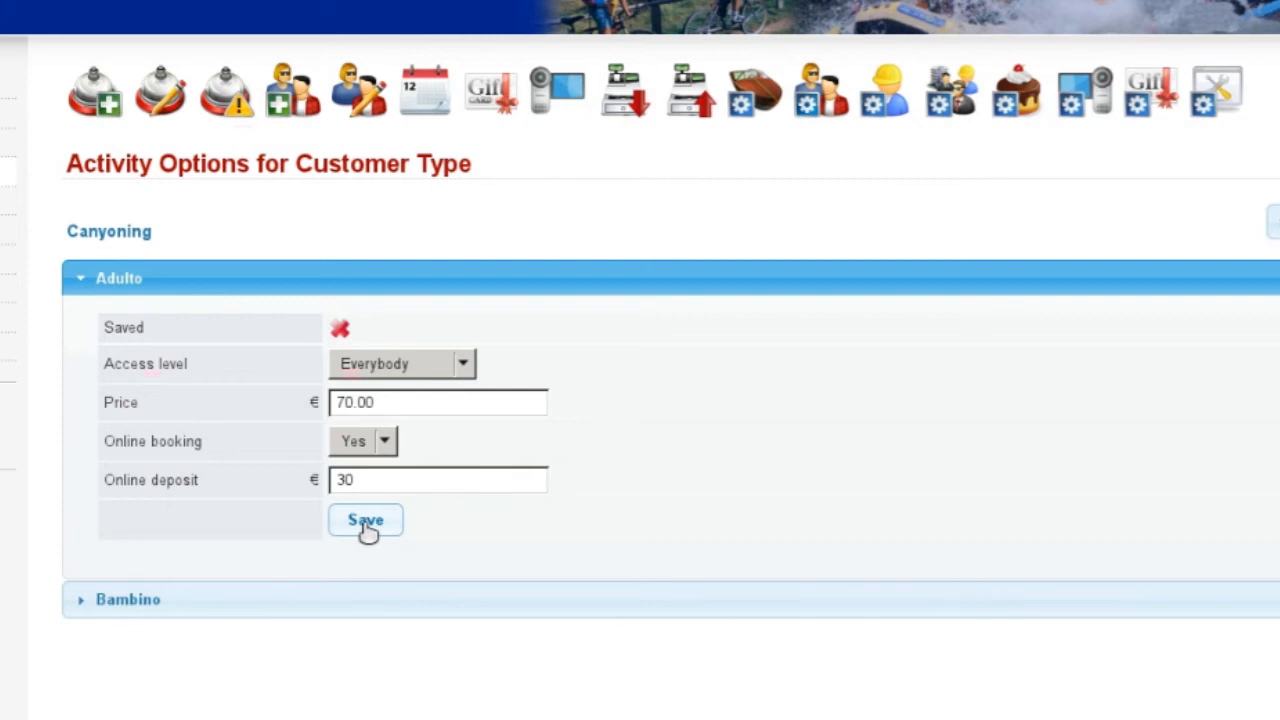
click(366, 524)
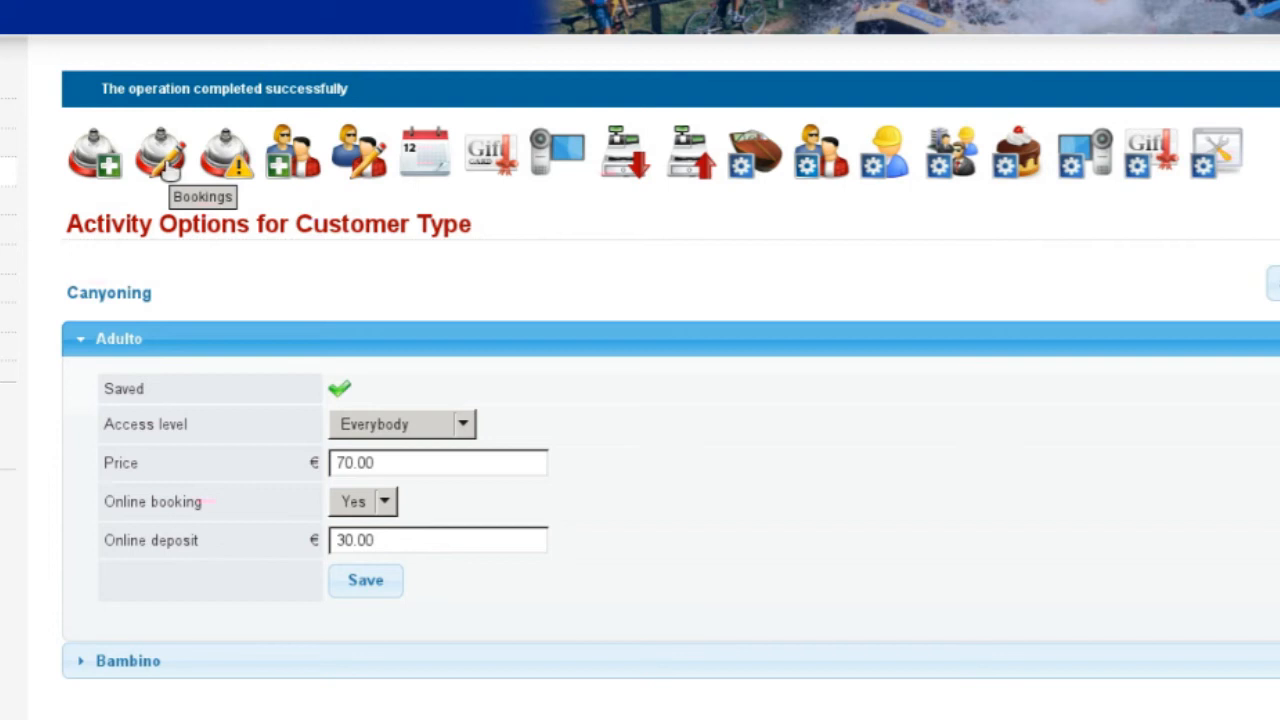
Step: Show the Activity Calendar for Thursday 25 October 2012
click(432, 160)
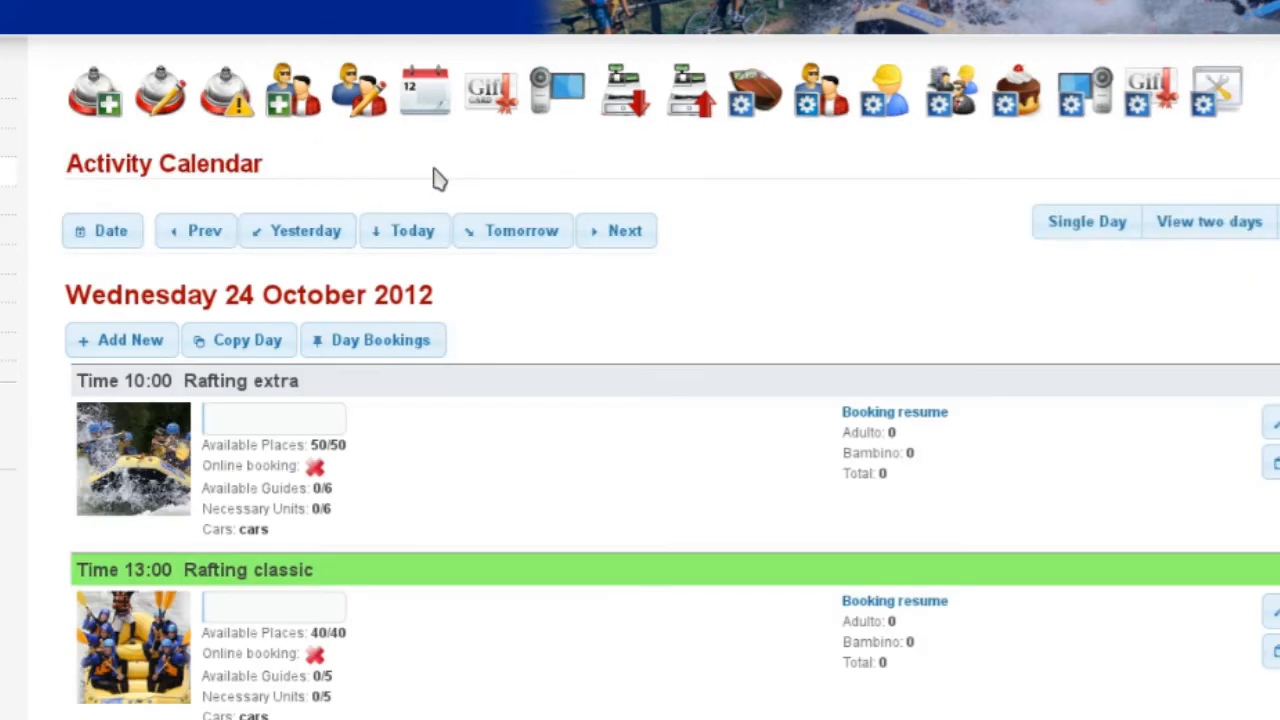
click(622, 240)
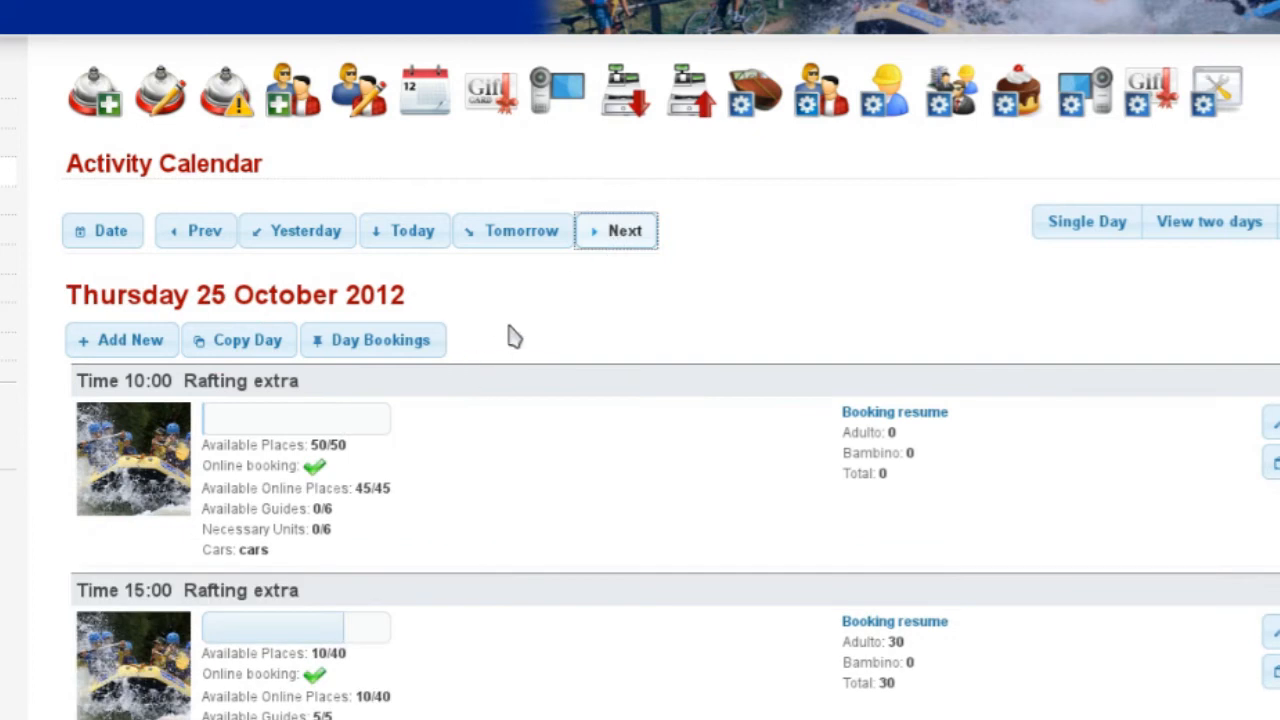
scroll(514, 334, down, 2)
scroll(320, 150, up, 1)
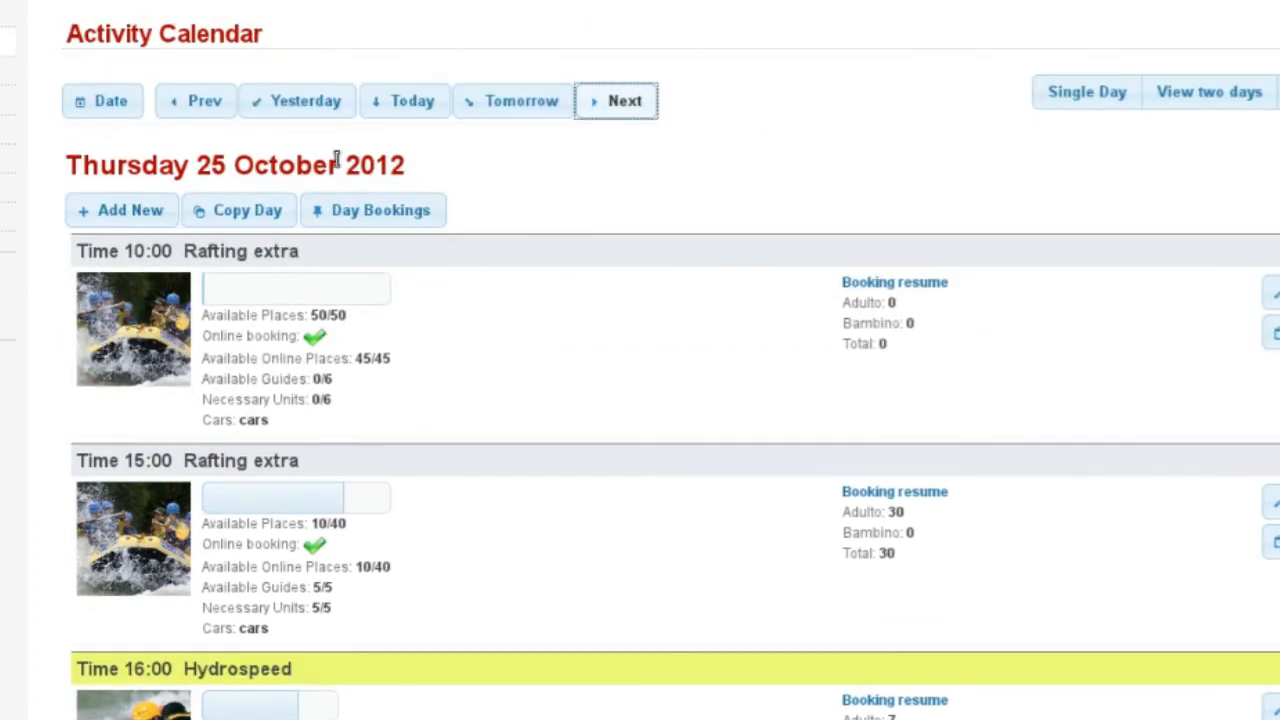
scroll(220, 425, down, 1)
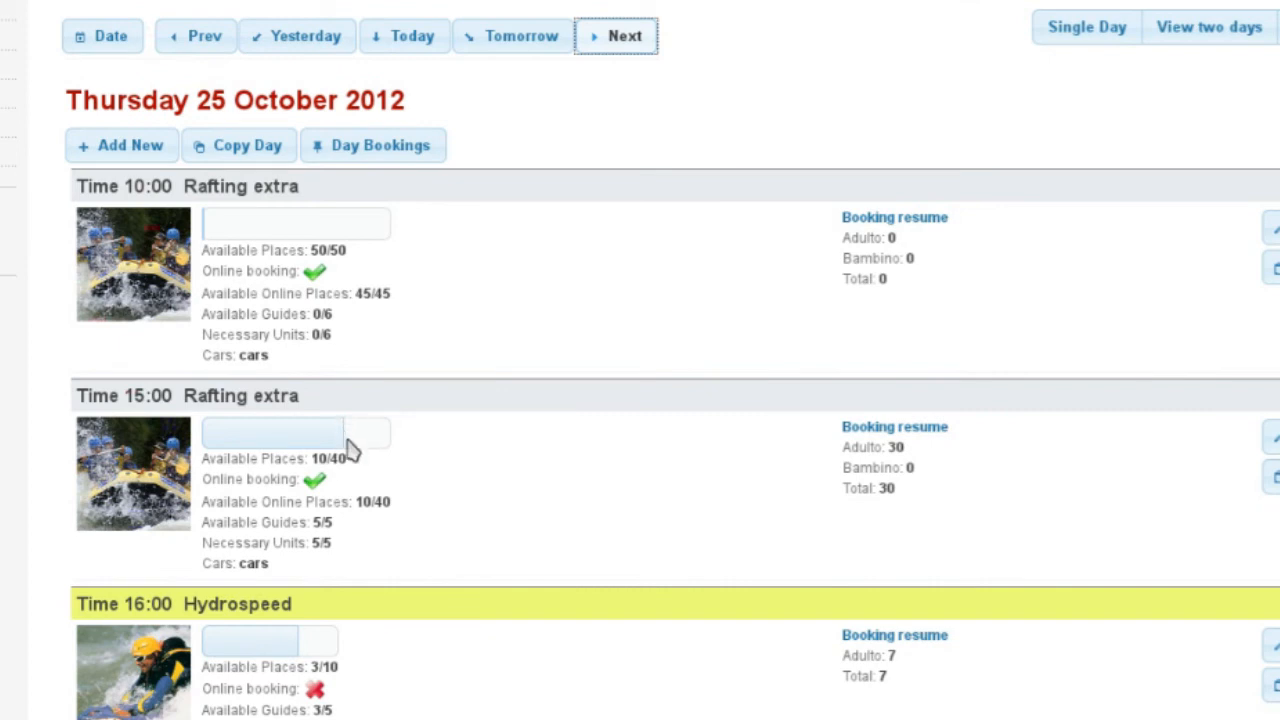
scroll(323, 517, up, 2)
scroll(250, 420, down, 1)
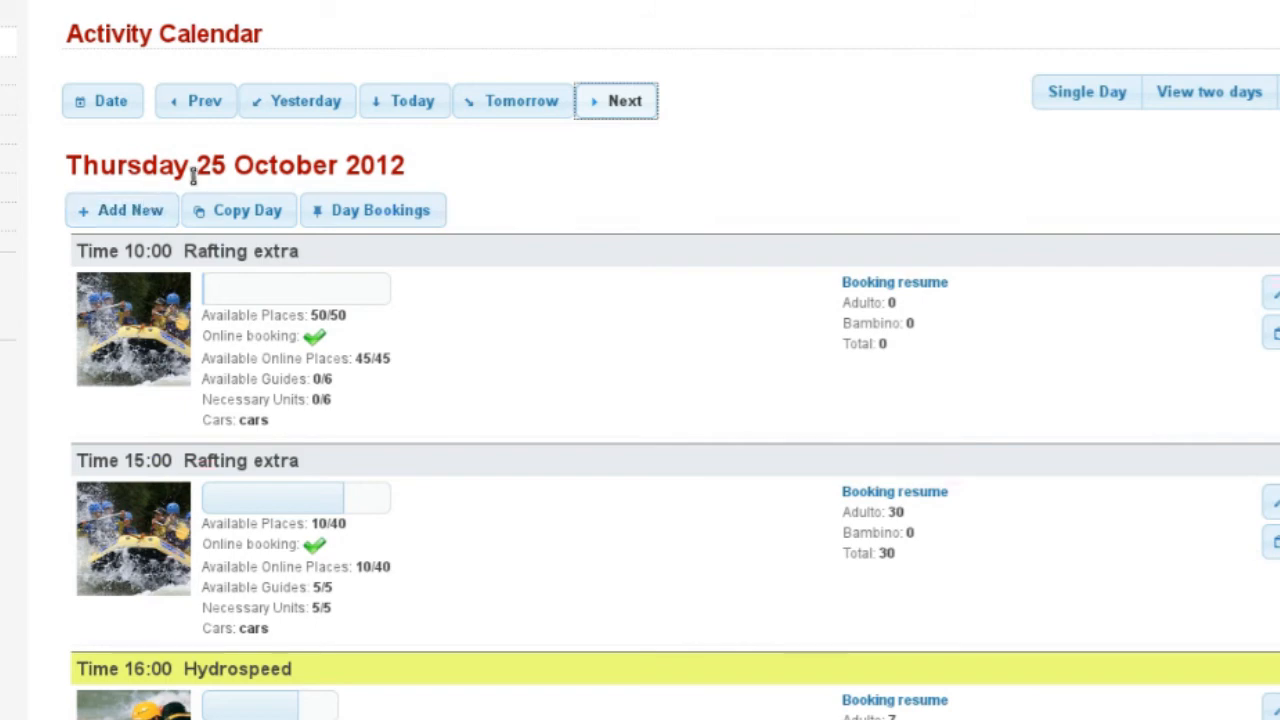
Step: Add a Canyoning session at 12:00 with 3 guides and 24 places, all online
click(88, 214)
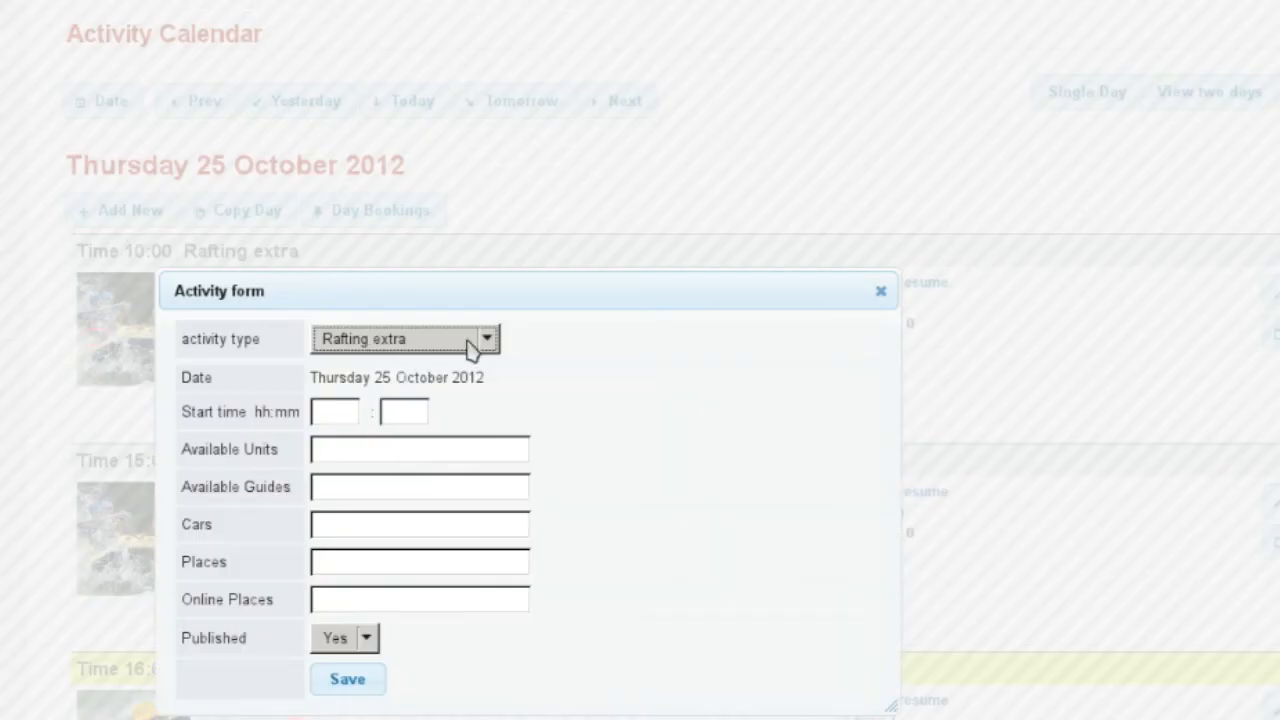
click(408, 340)
click(416, 436)
click(357, 412)
text(12)
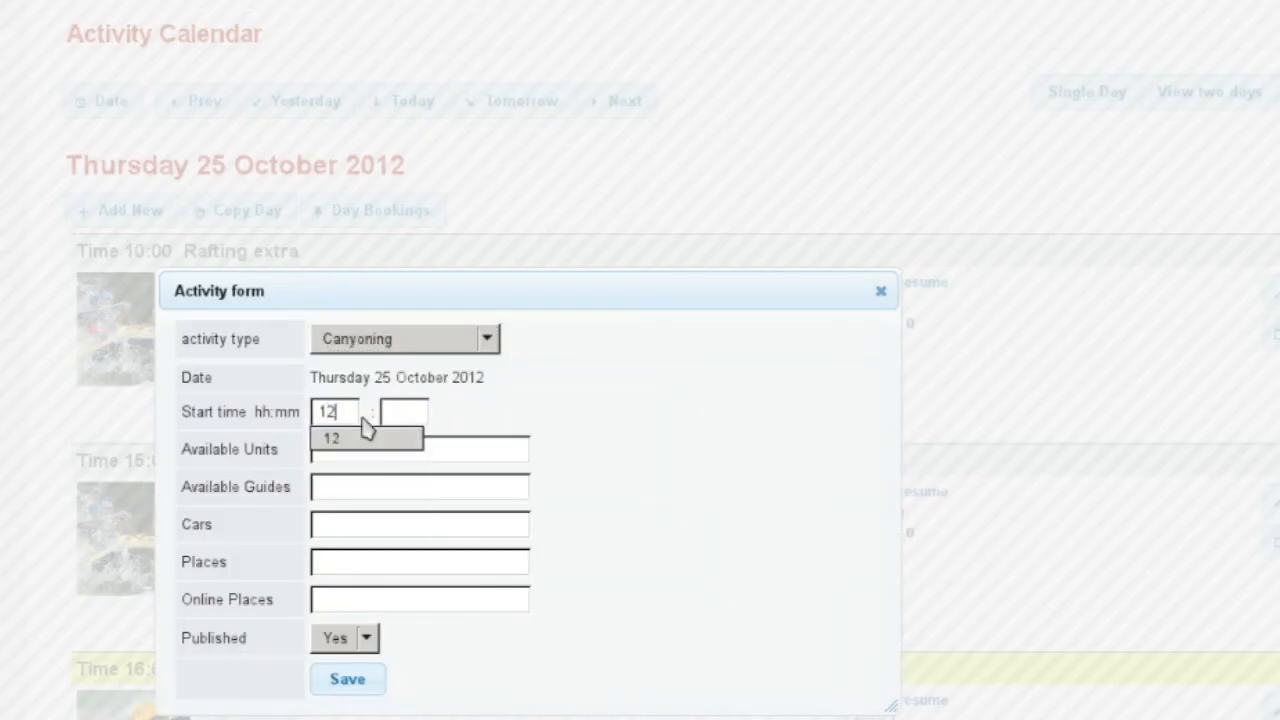
click(411, 485)
text(3)
click(449, 513)
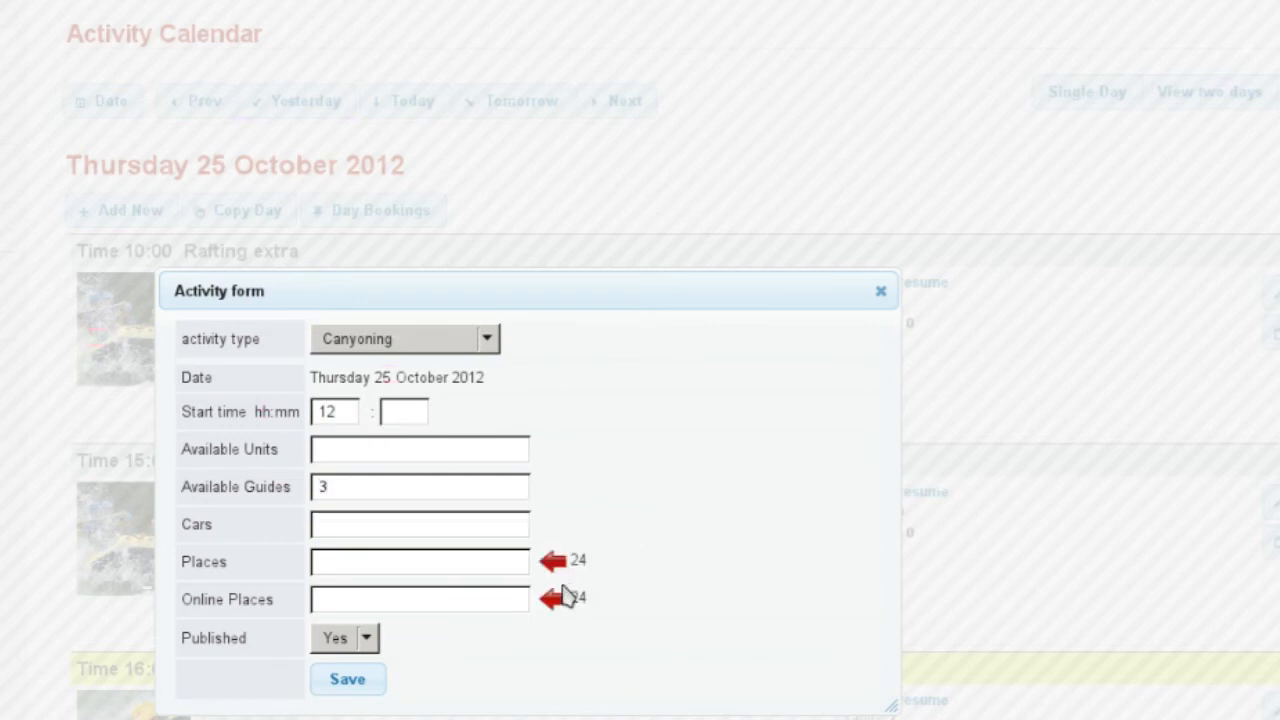
click(552, 561)
click(552, 600)
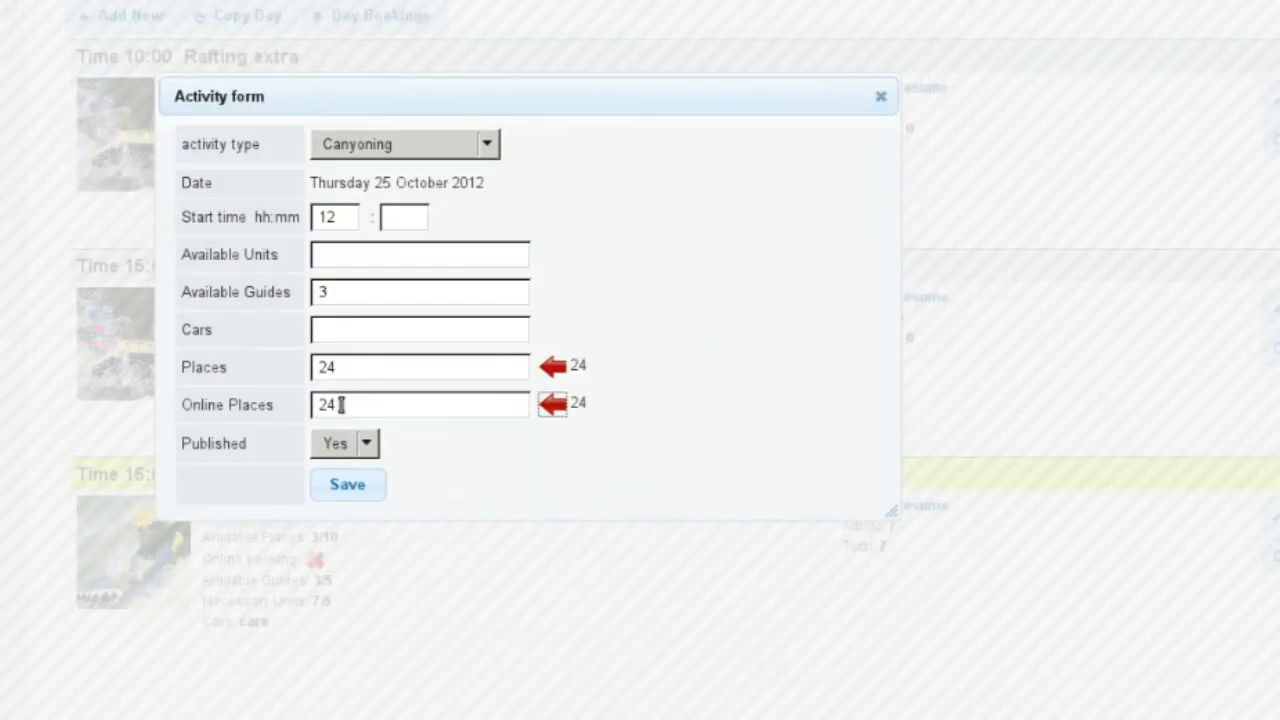
click(350, 490)
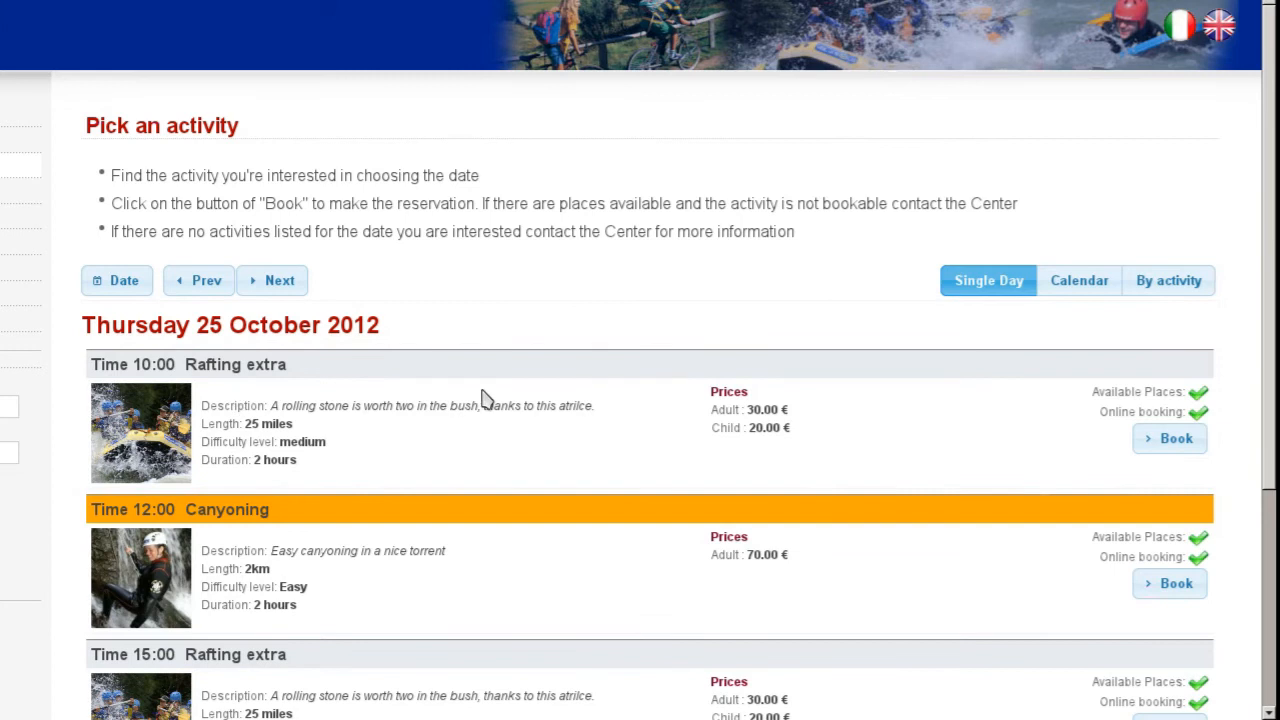
Step: On the public page, pick 25 October 2012 and book the 12:00 Canyoning session
scroll(479, 396, down, 1)
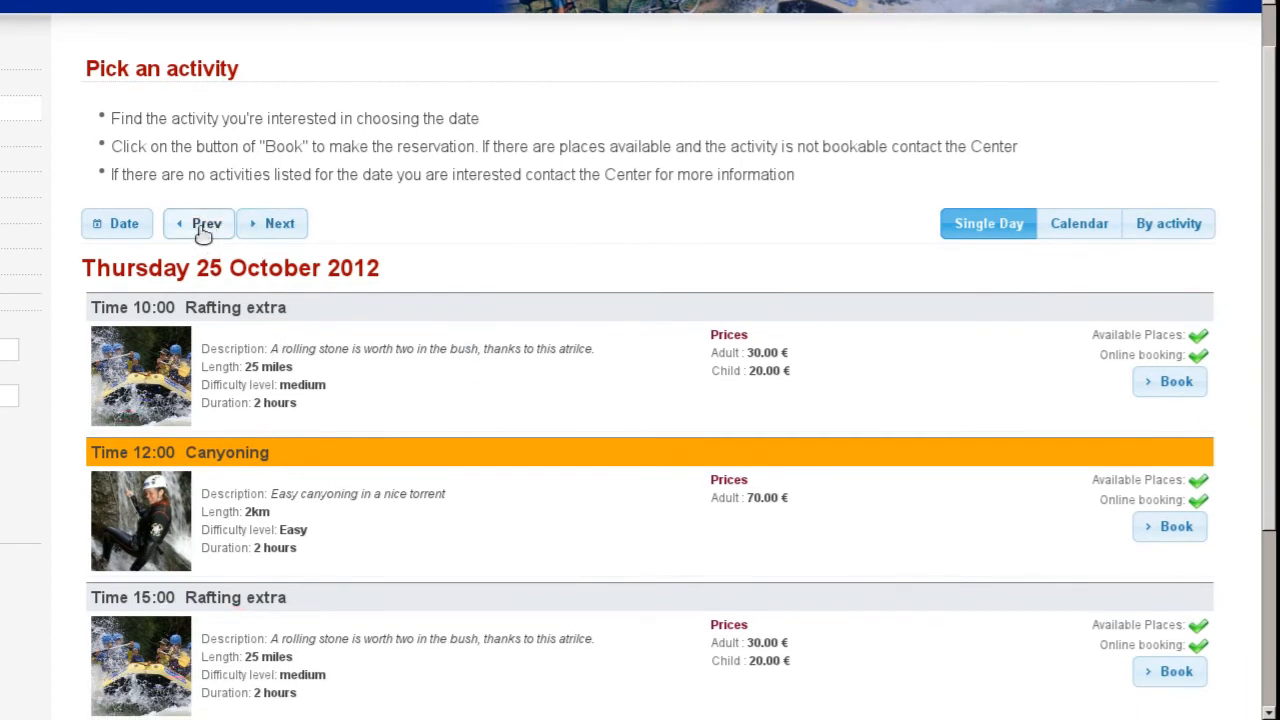
click(105, 230)
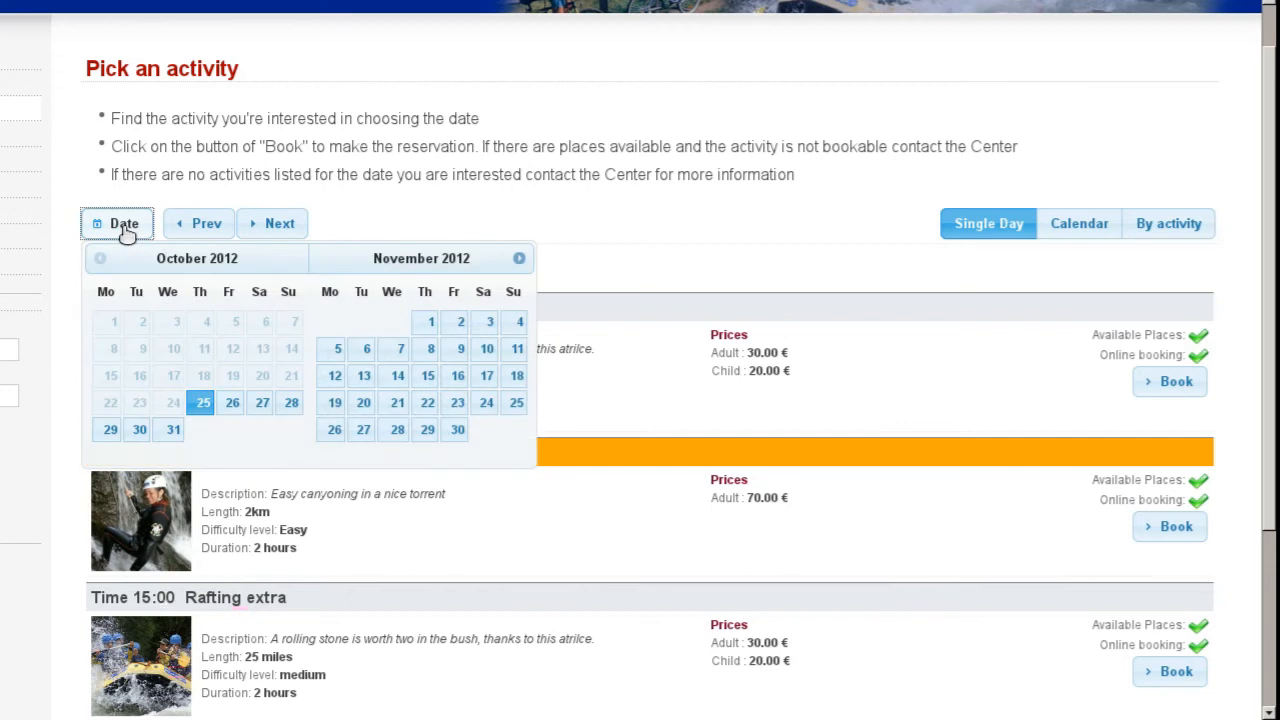
click(202, 402)
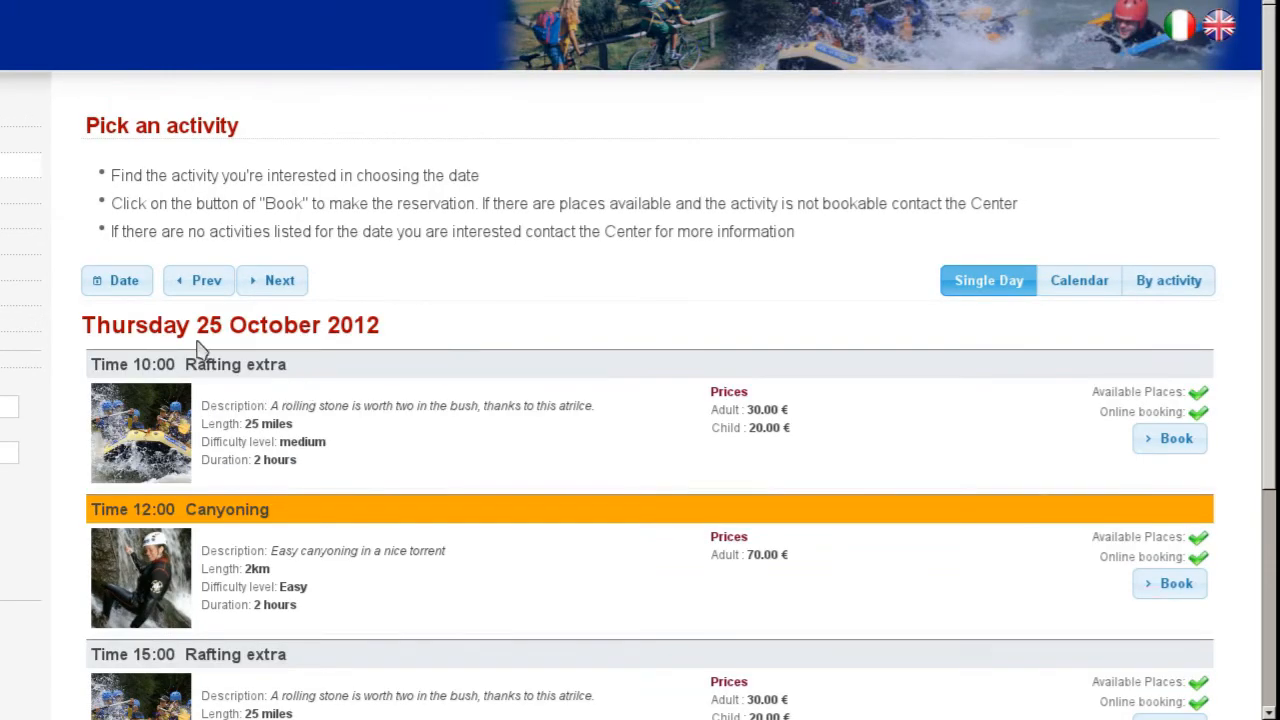
scroll(330, 368, down, 1)
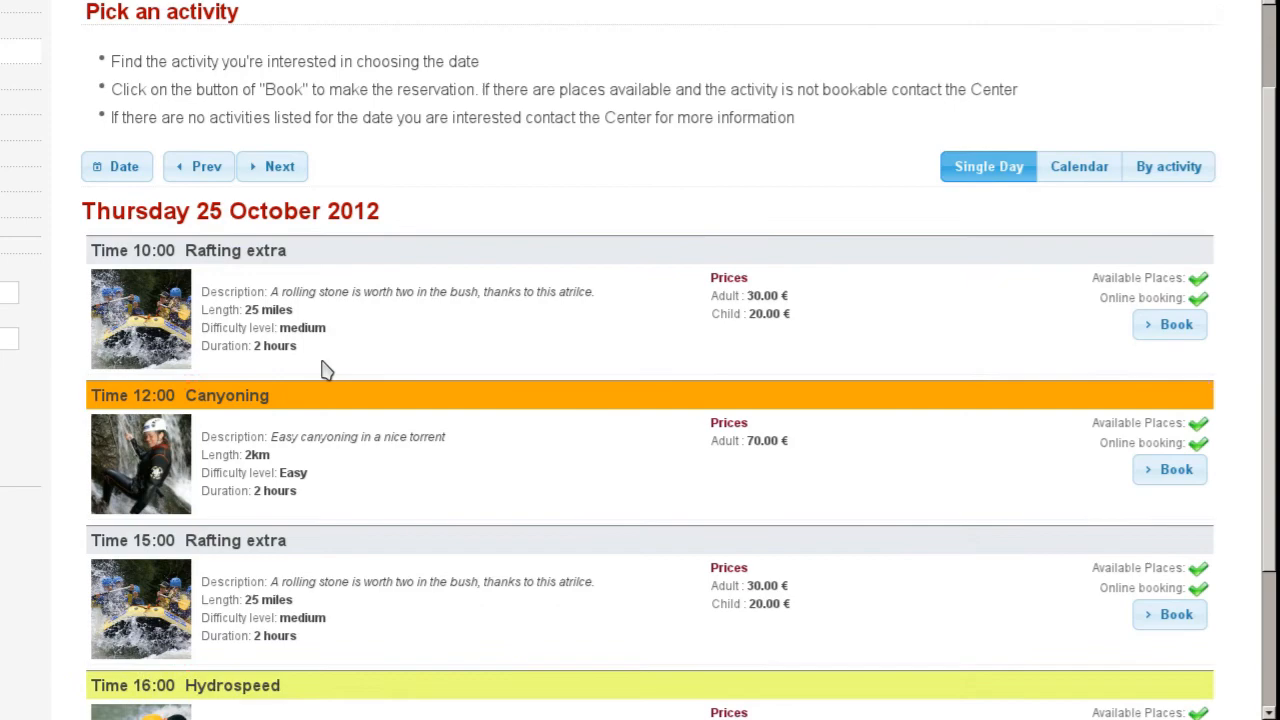
click(265, 172)
click(207, 291)
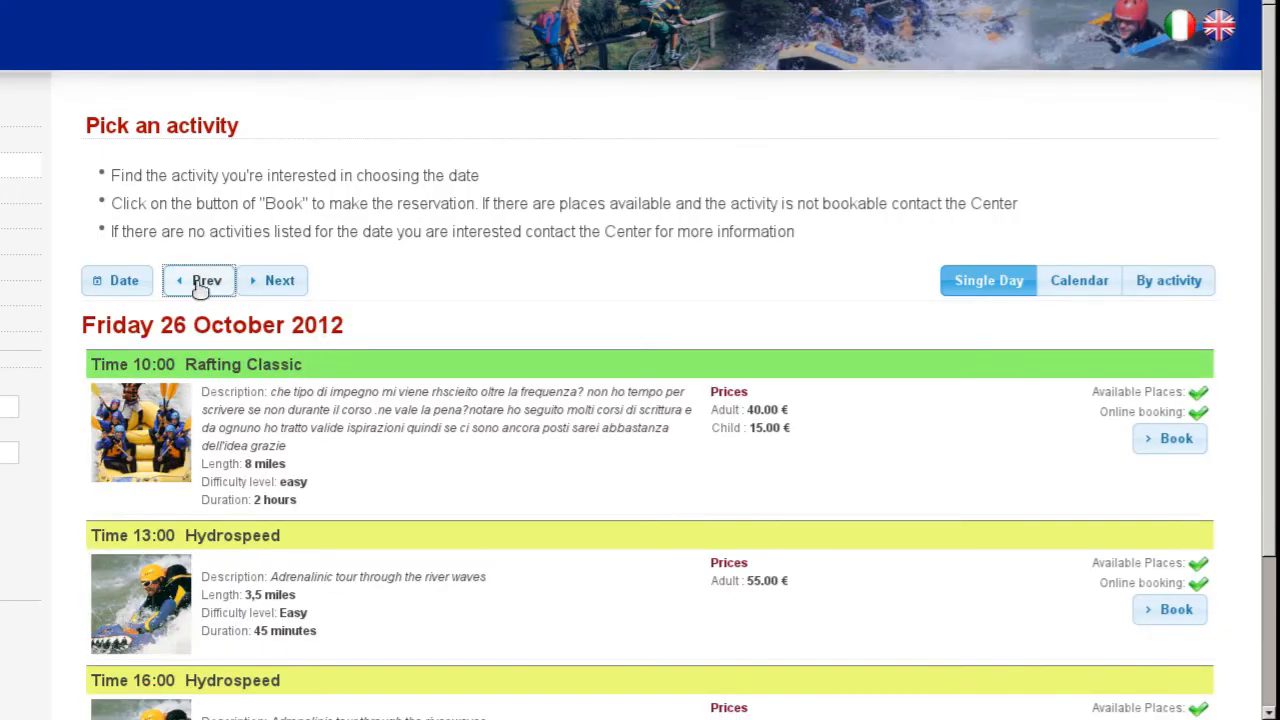
click(127, 287)
click(194, 457)
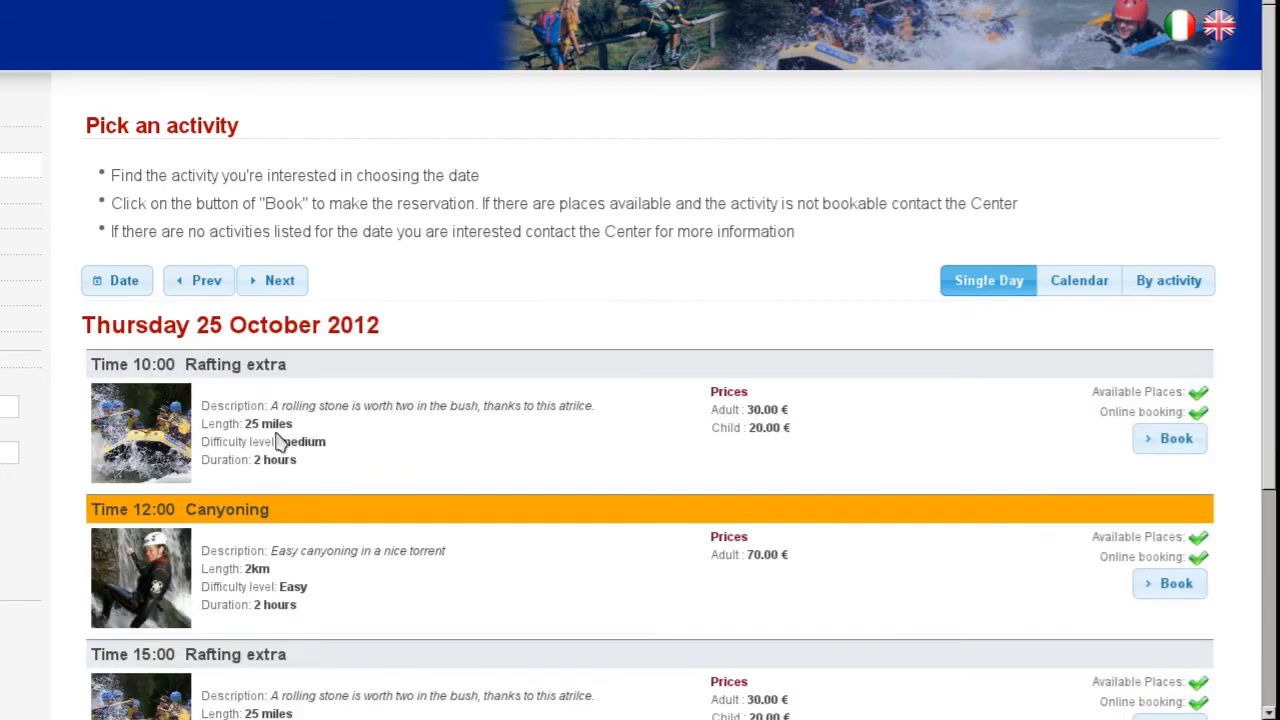
scroll(499, 384, down, 2)
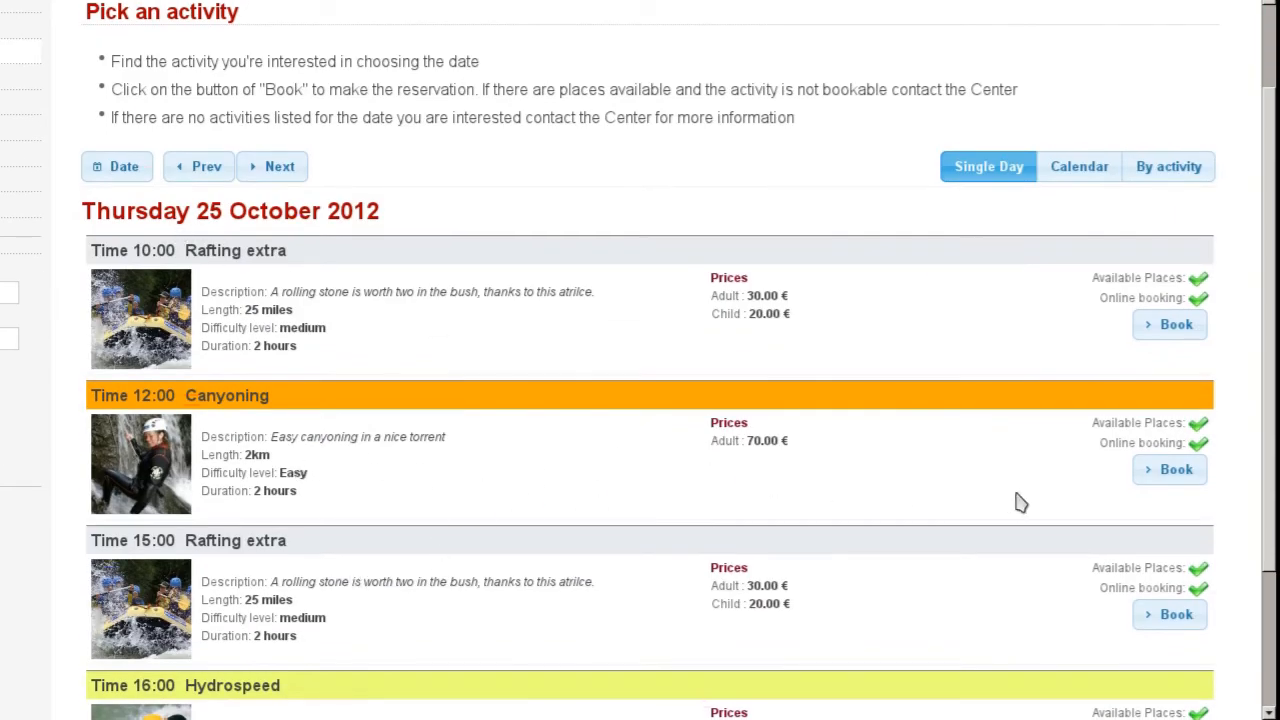
click(1170, 482)
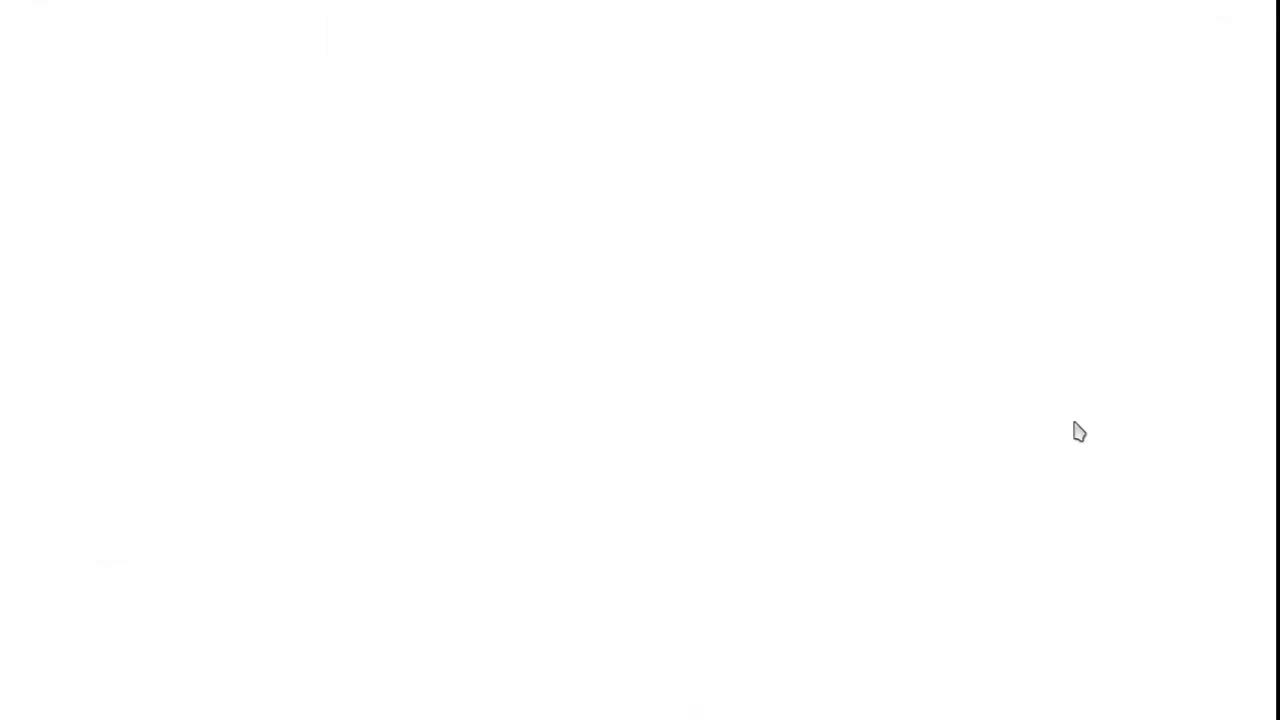
Step: Book 4 adult places with 4 full lunches (340.00 €) and continue to personal details
scroll(615, 328, down, 2)
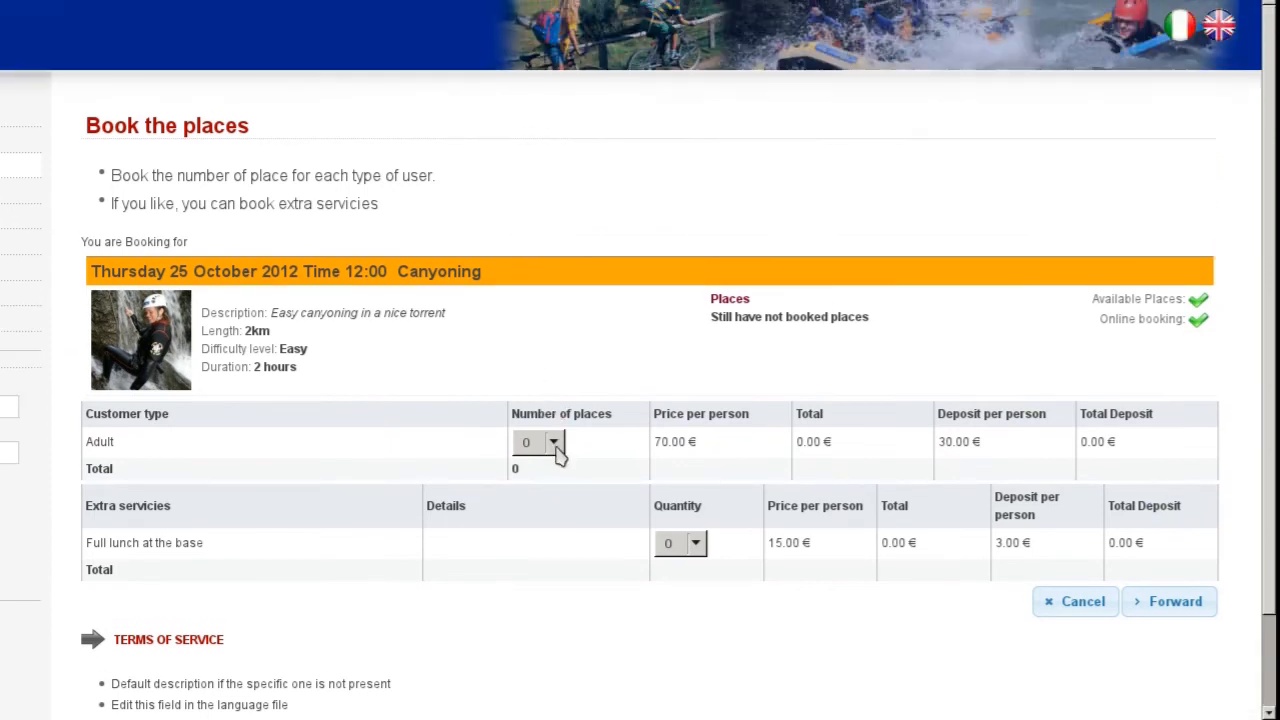
click(554, 344)
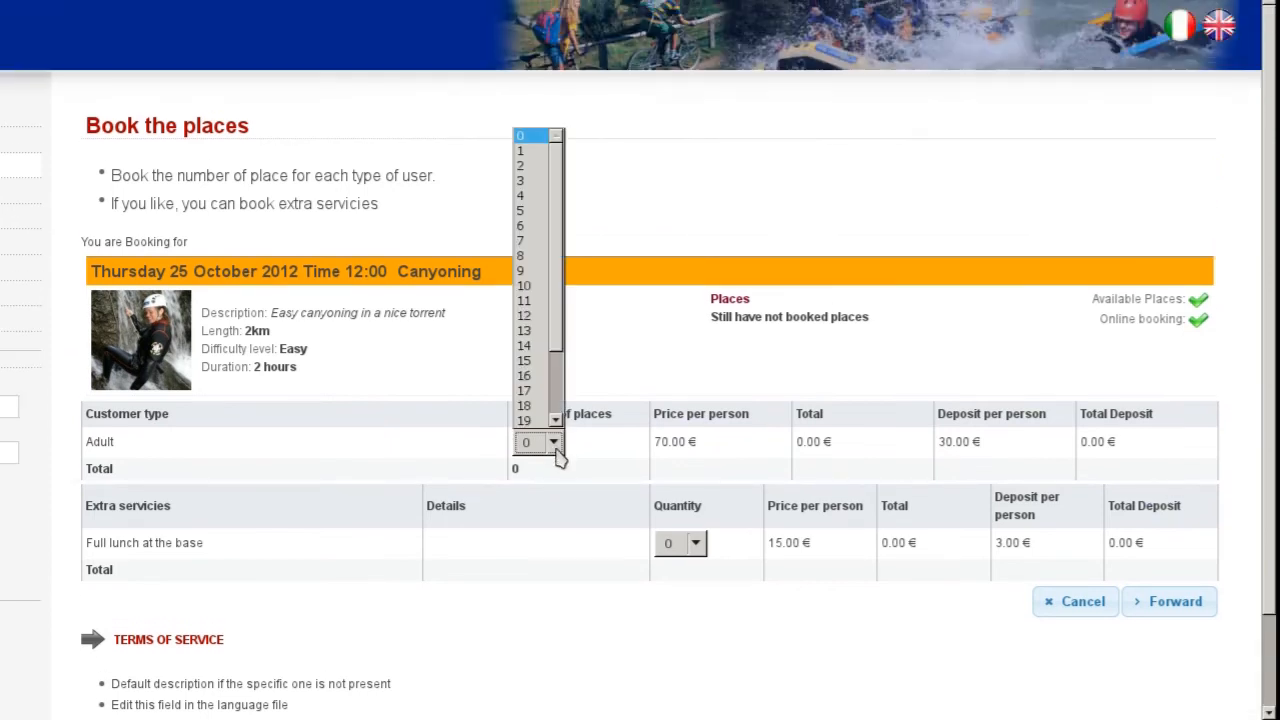
click(529, 203)
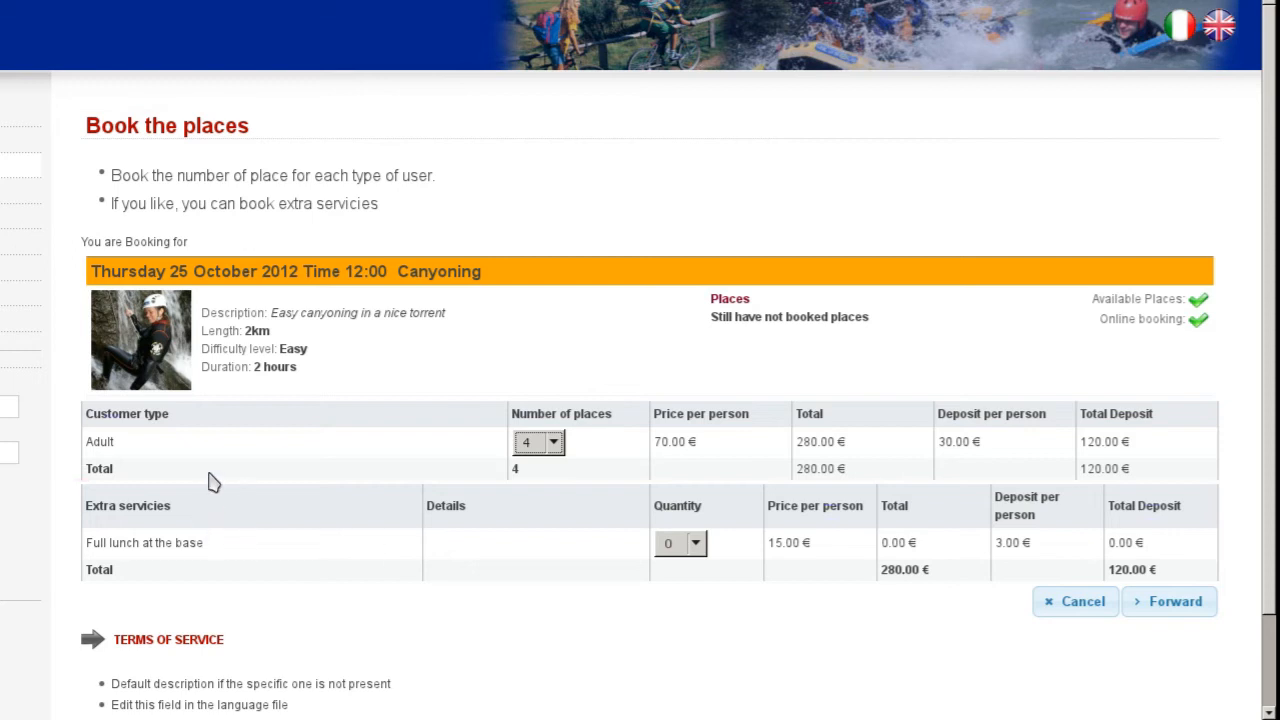
scroll(210, 483, down, 1)
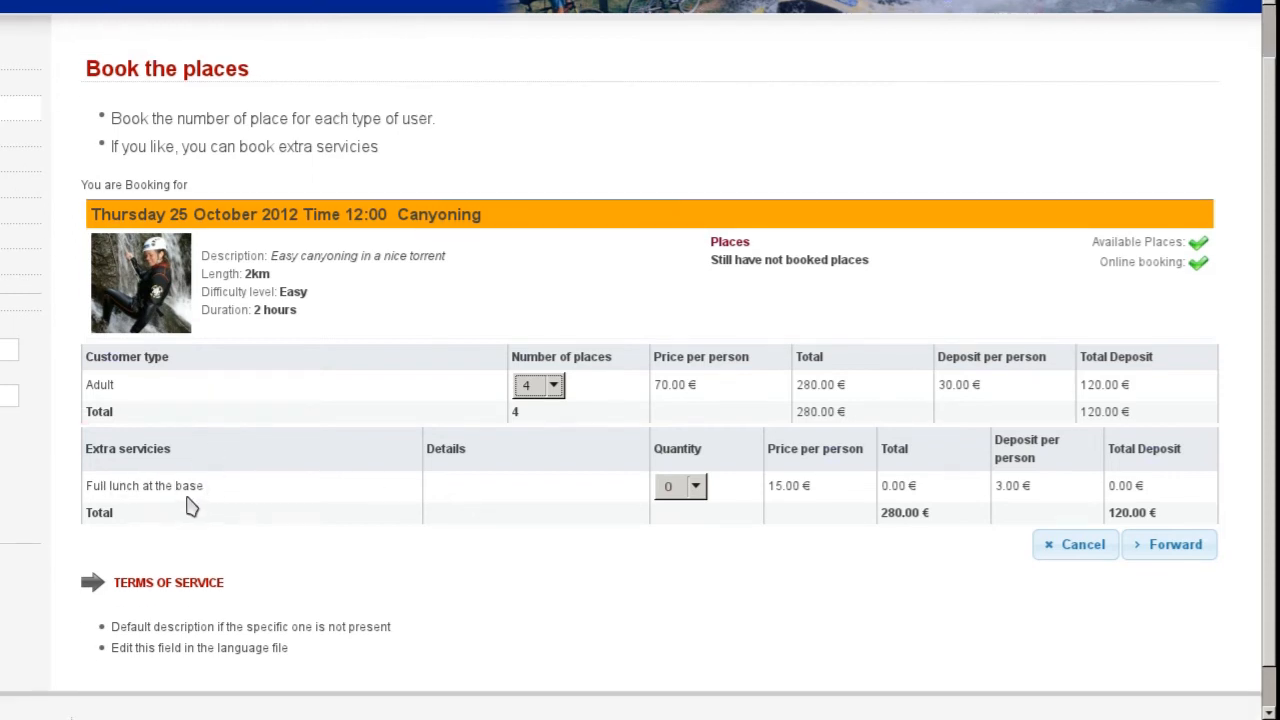
click(695, 486)
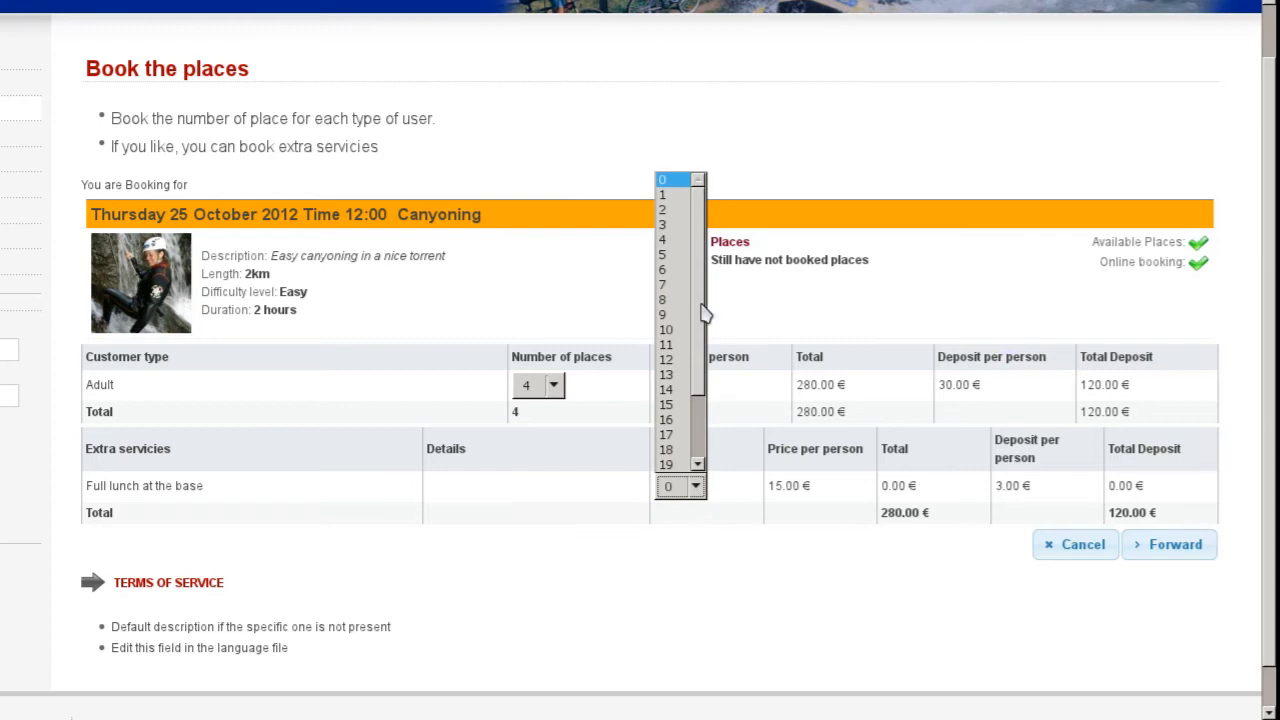
click(668, 241)
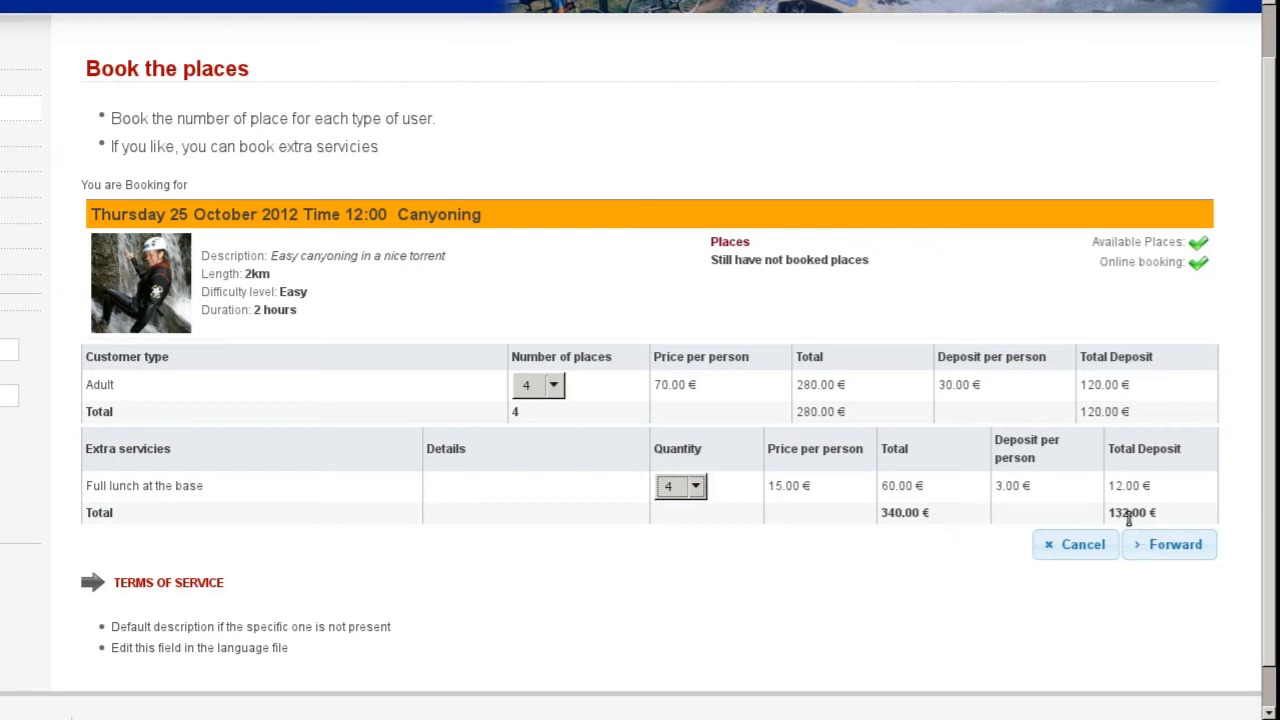
click(1157, 553)
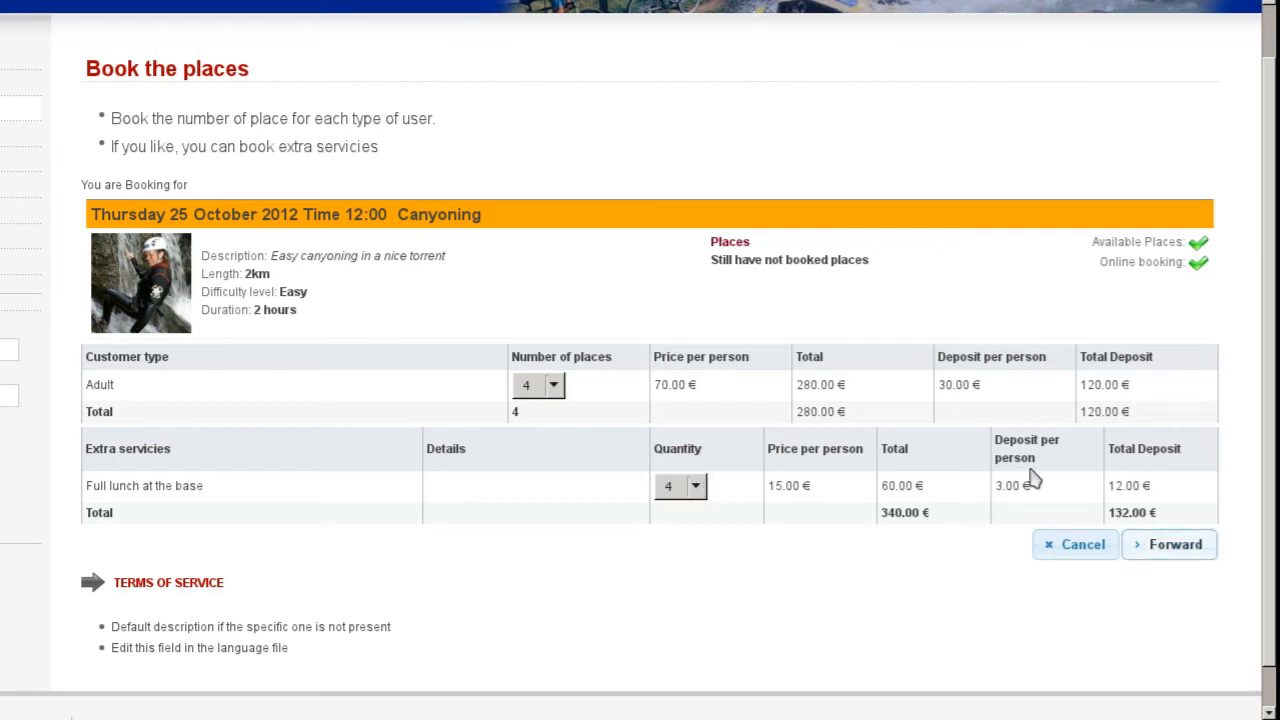
scroll(449, 260, down, 2)
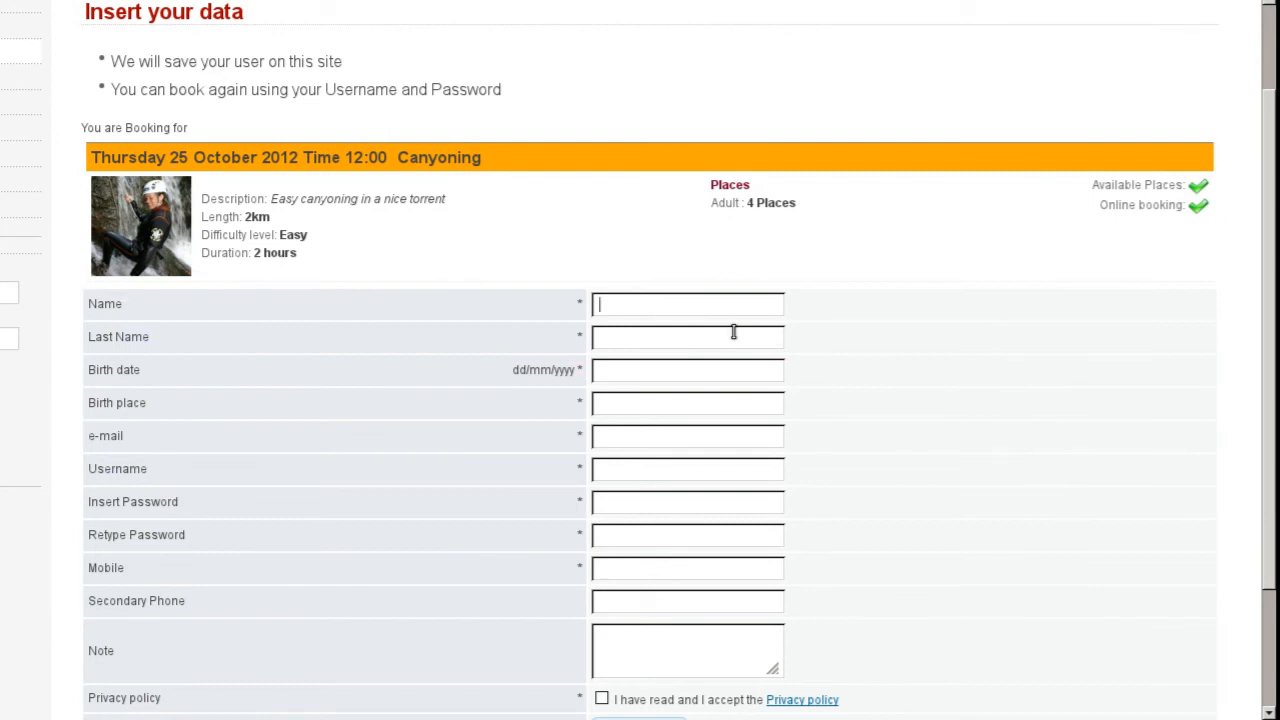
Step: Enter the customer's first name, last name and birth date
key(Tab)
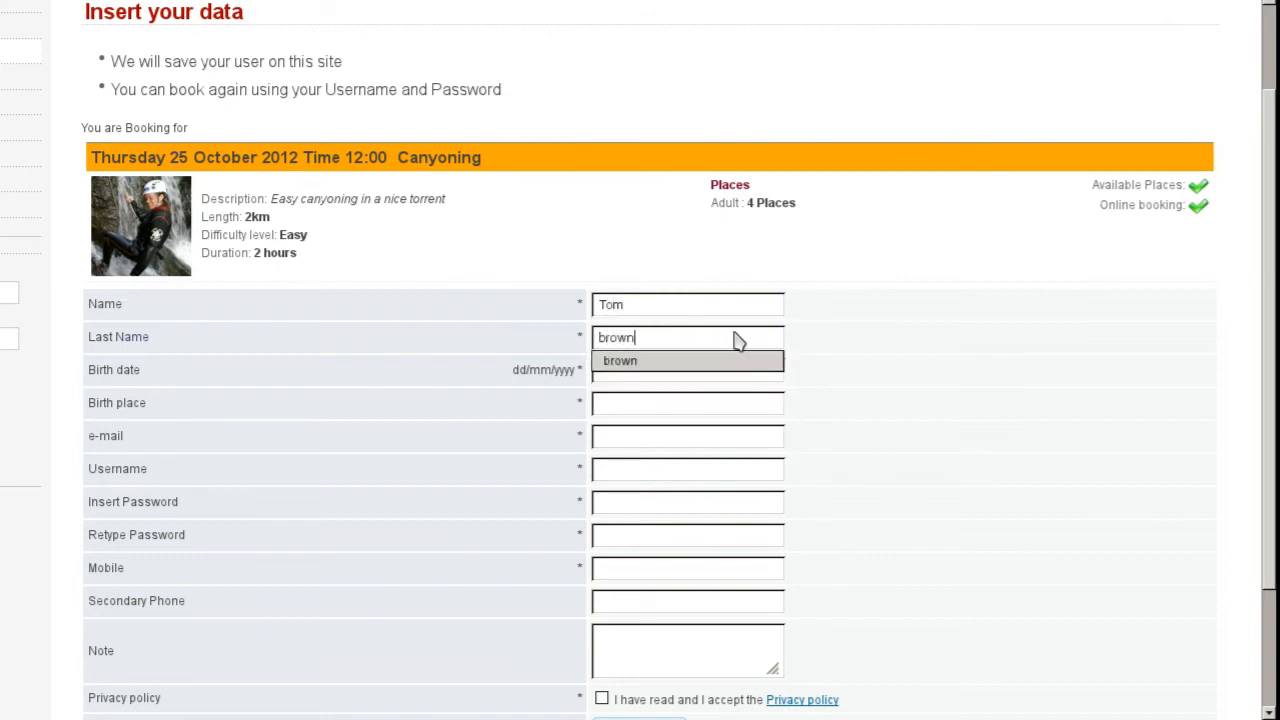
key(Tab)
scroll(606, 371, down, 3)
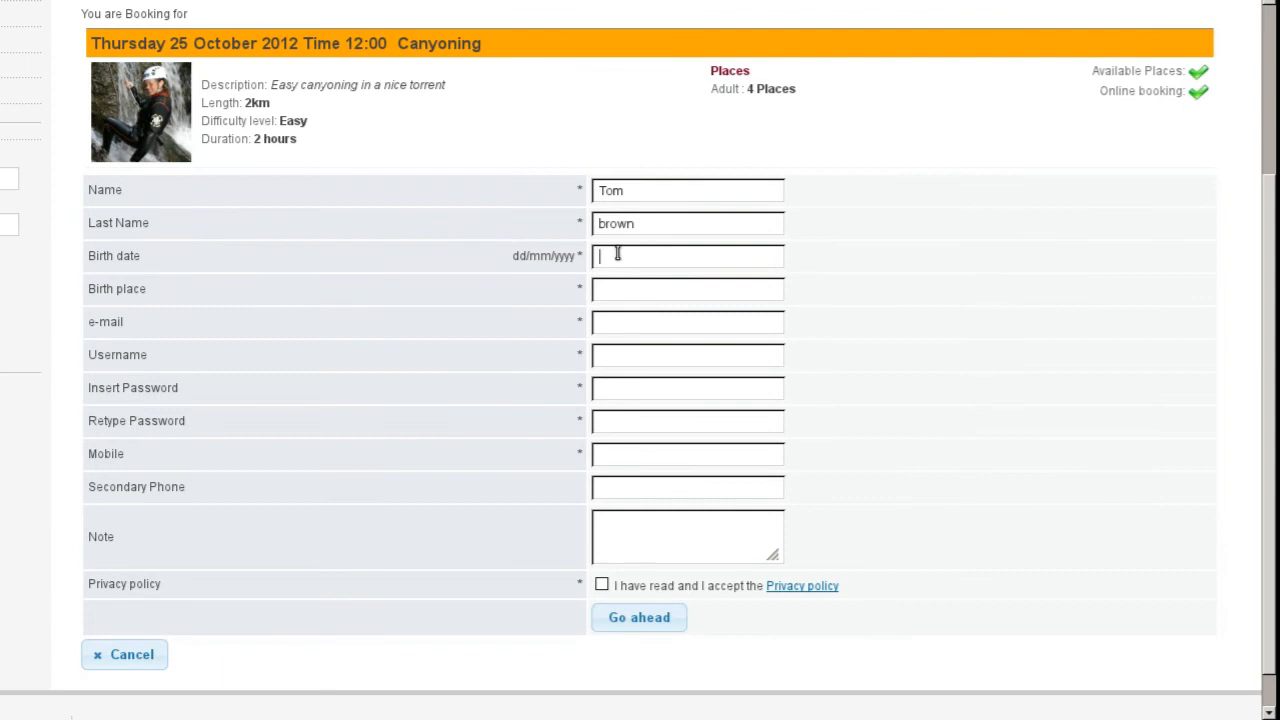
click(614, 256)
key(Down)
key(Return)
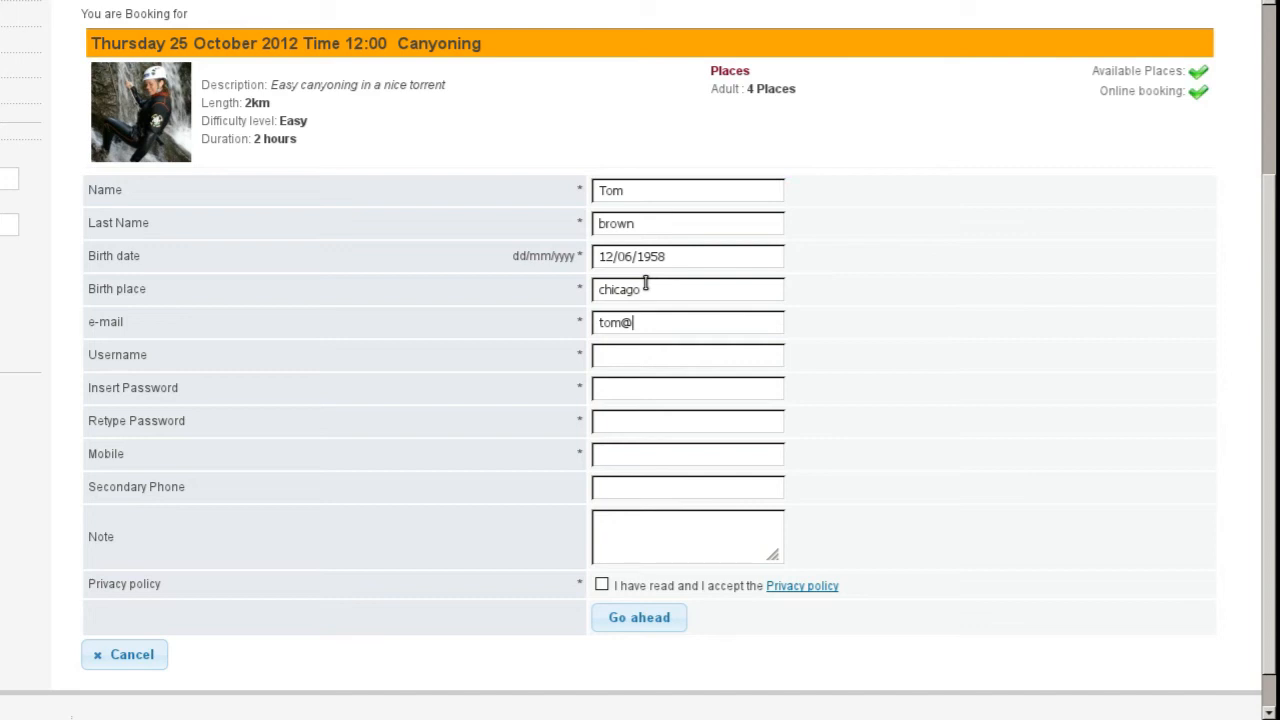
Step: Fill in the username and password, accept the privacy policy and submit the details
text(tom.it)
click(631, 355)
click(662, 354)
click(616, 397)
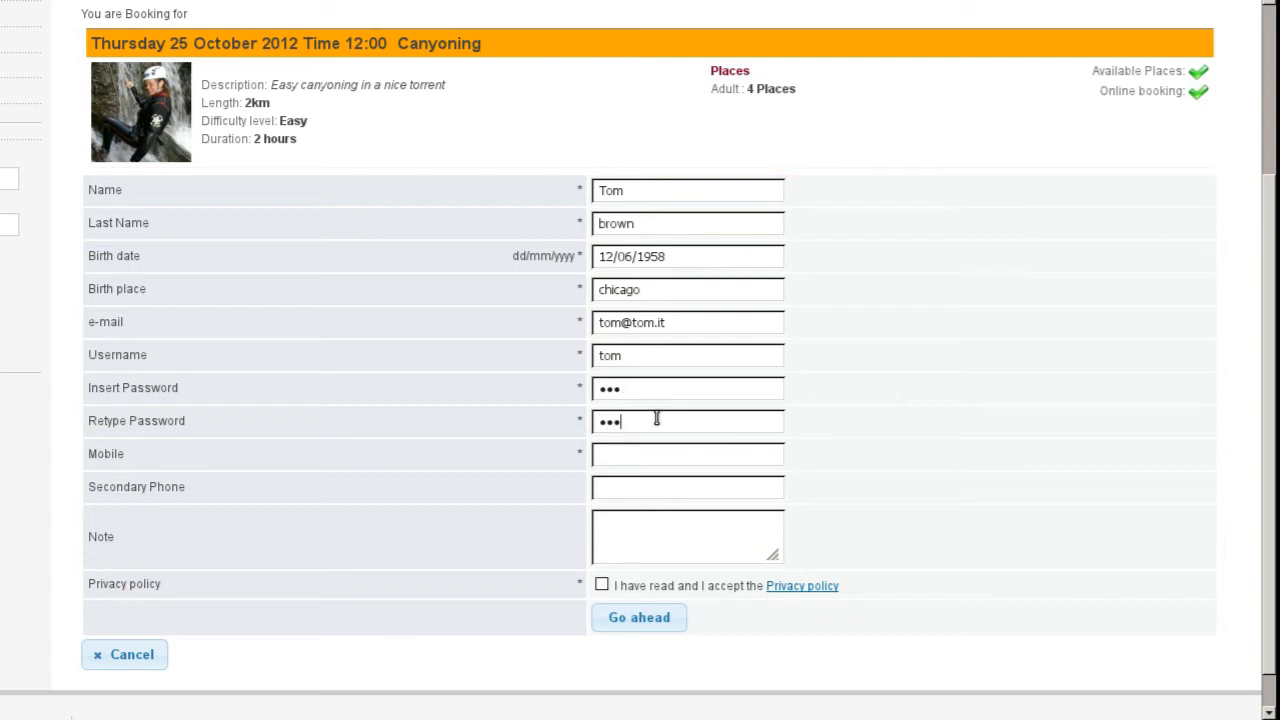
scroll(655, 458, down, 1)
click(601, 541)
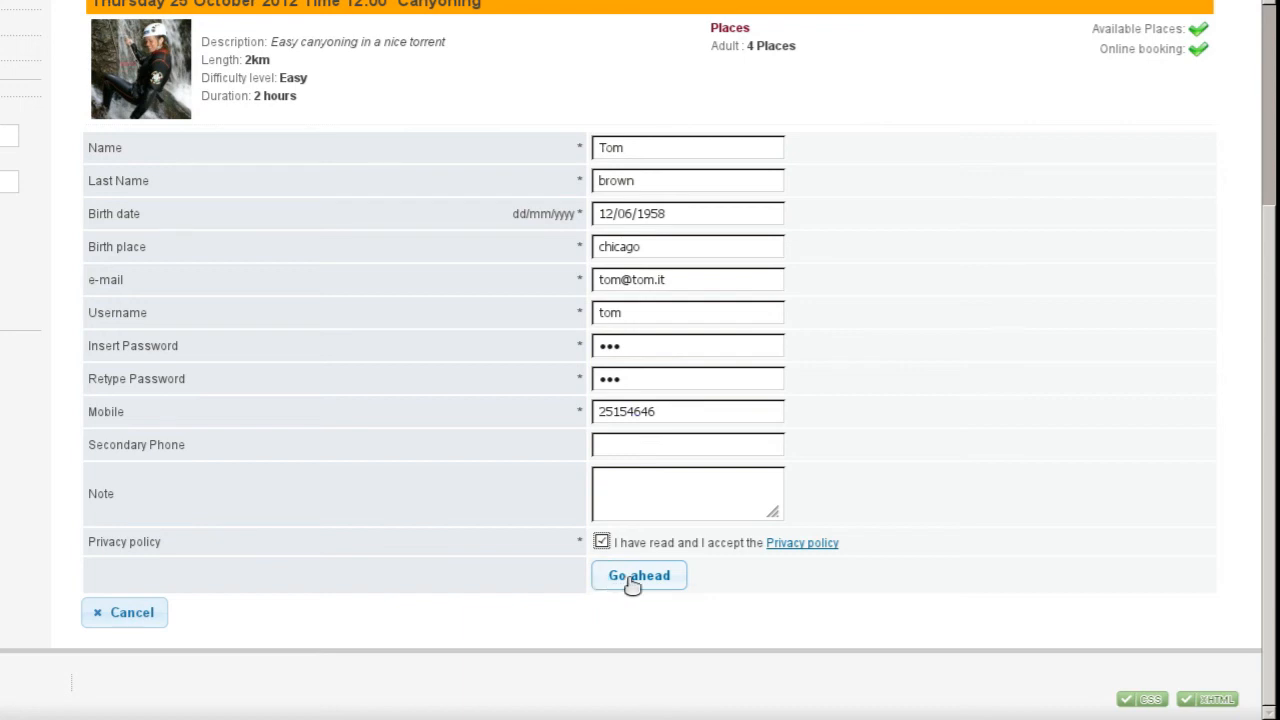
click(640, 586)
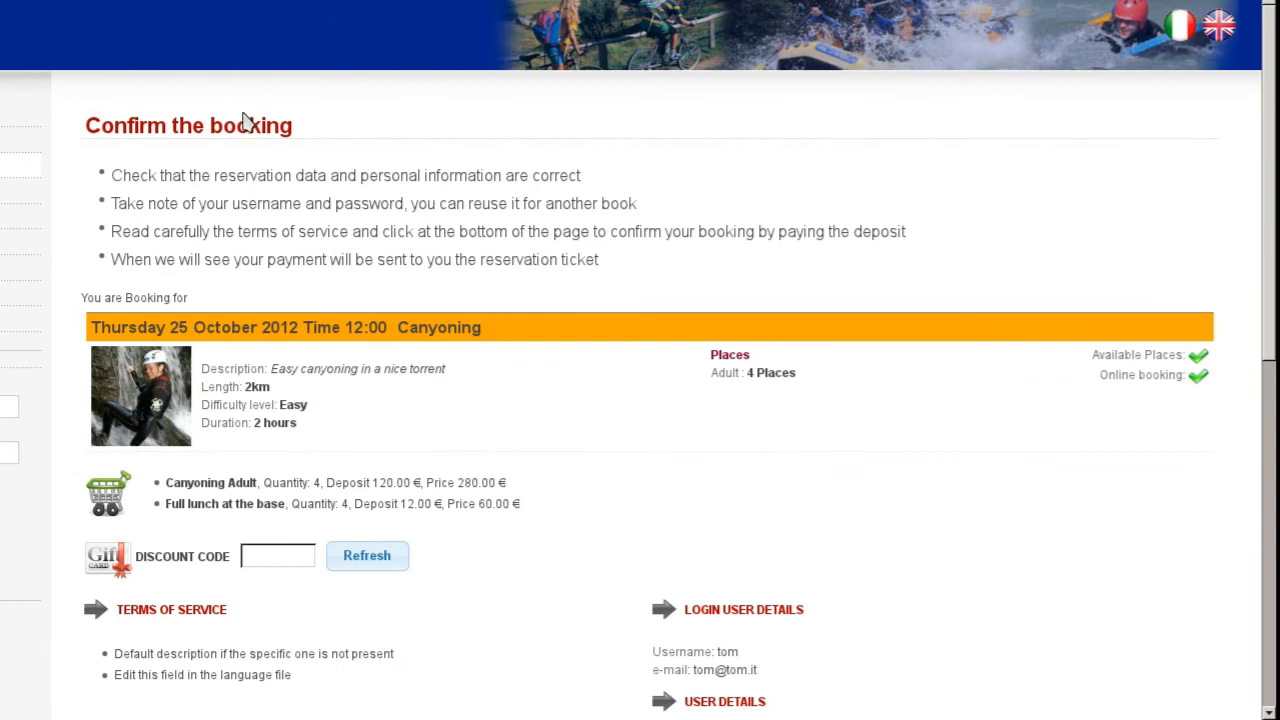
Step: Review the booking summary of 4 adult canyoning places and 4 lunches, keeping PayPal - Credit card for the 132.00 € deposit
scroll(313, 225, down, 1)
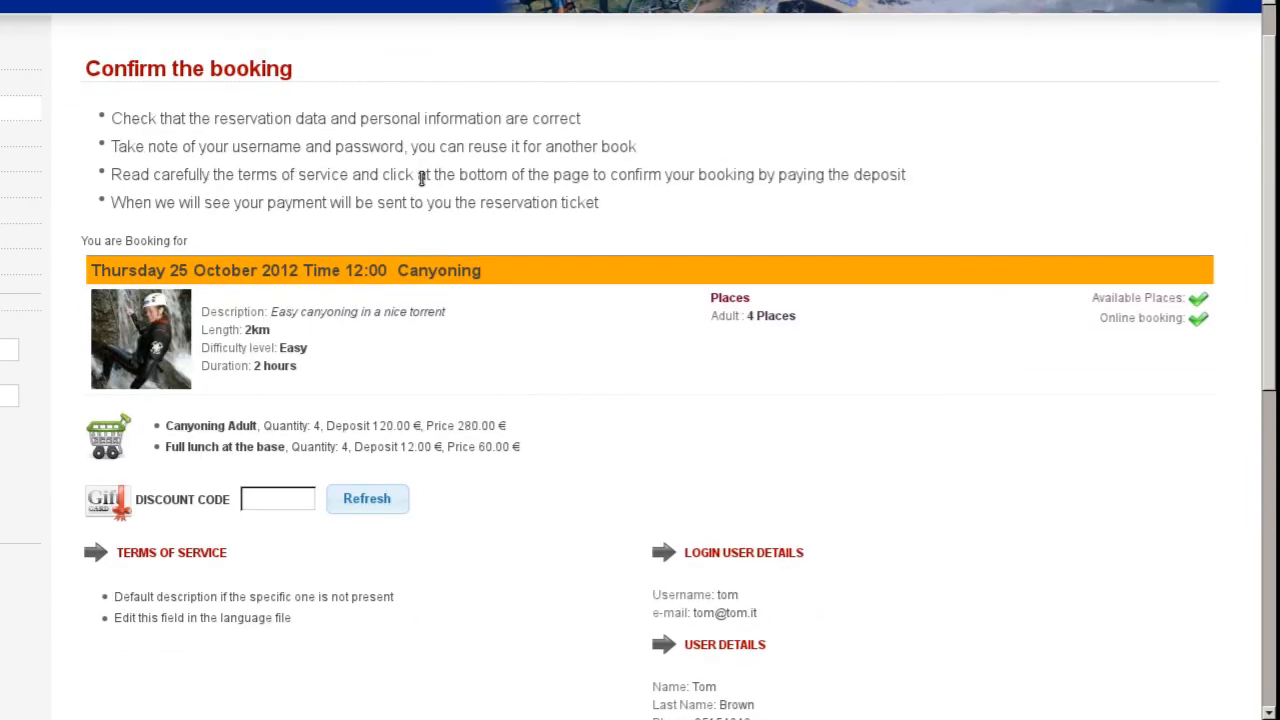
scroll(440, 200, down, 3)
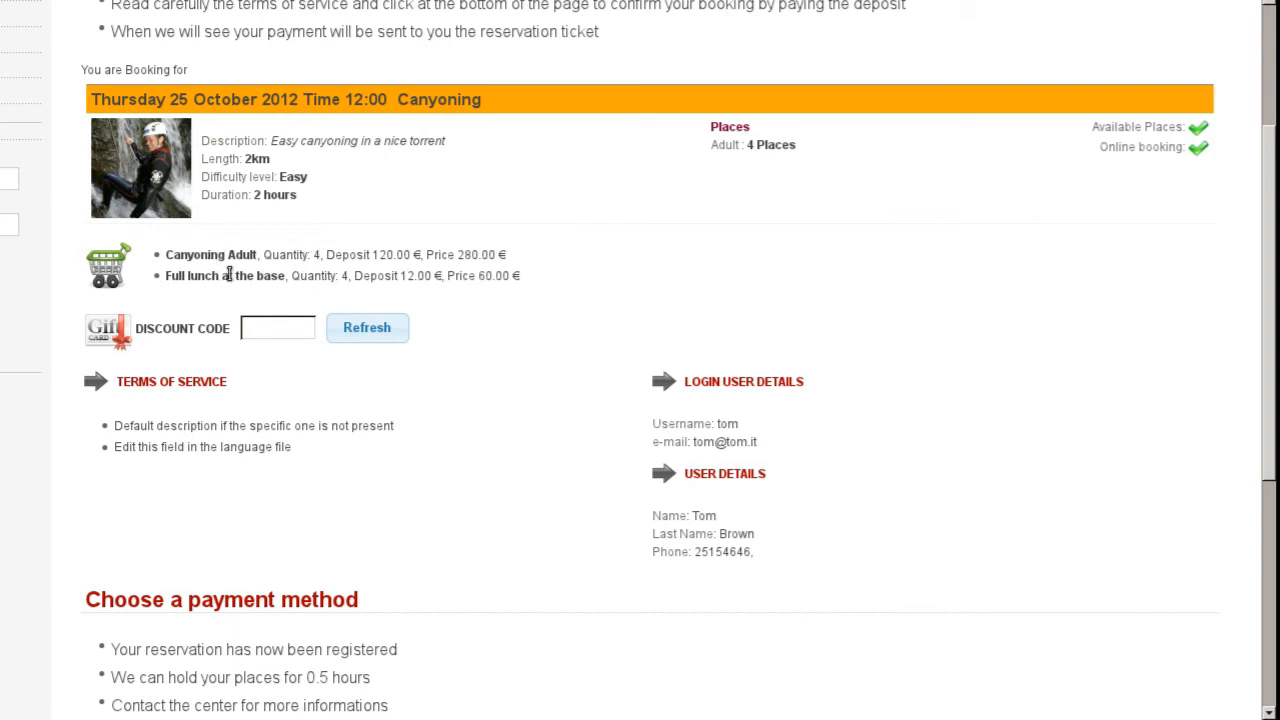
scroll(420, 275, down, 1)
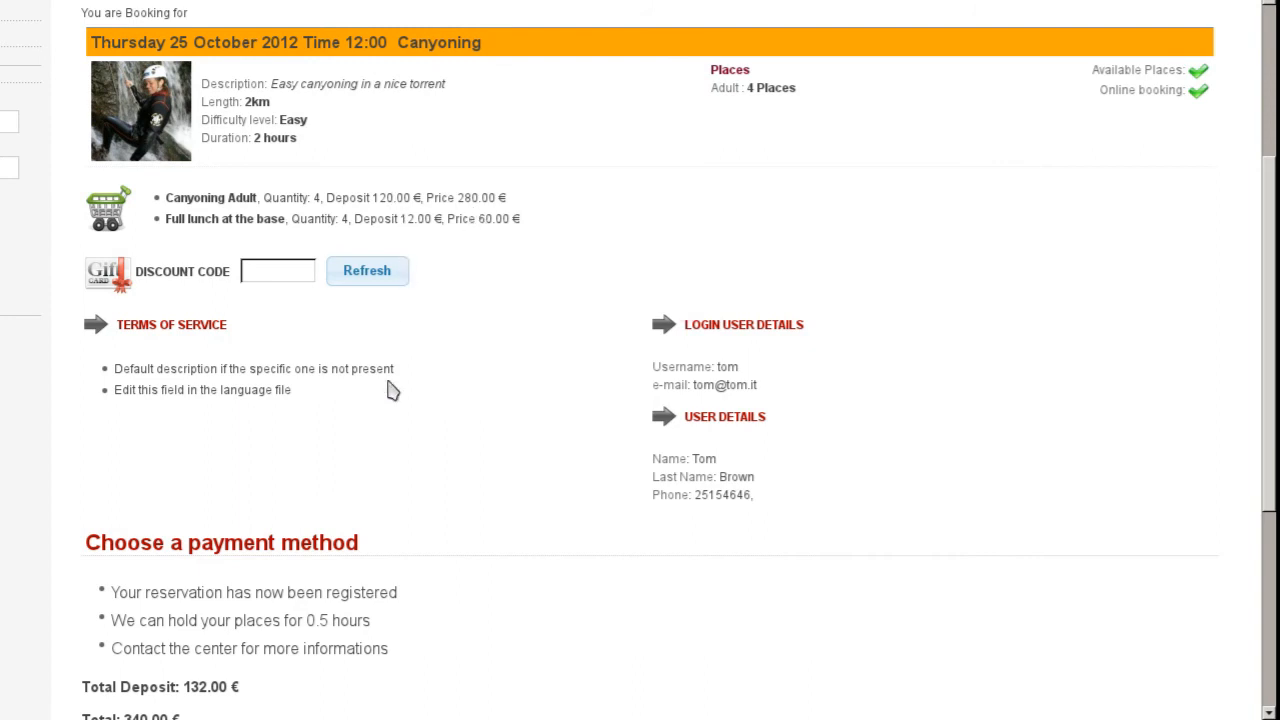
scroll(382, 384, down, 3)
scroll(378, 380, down, 3)
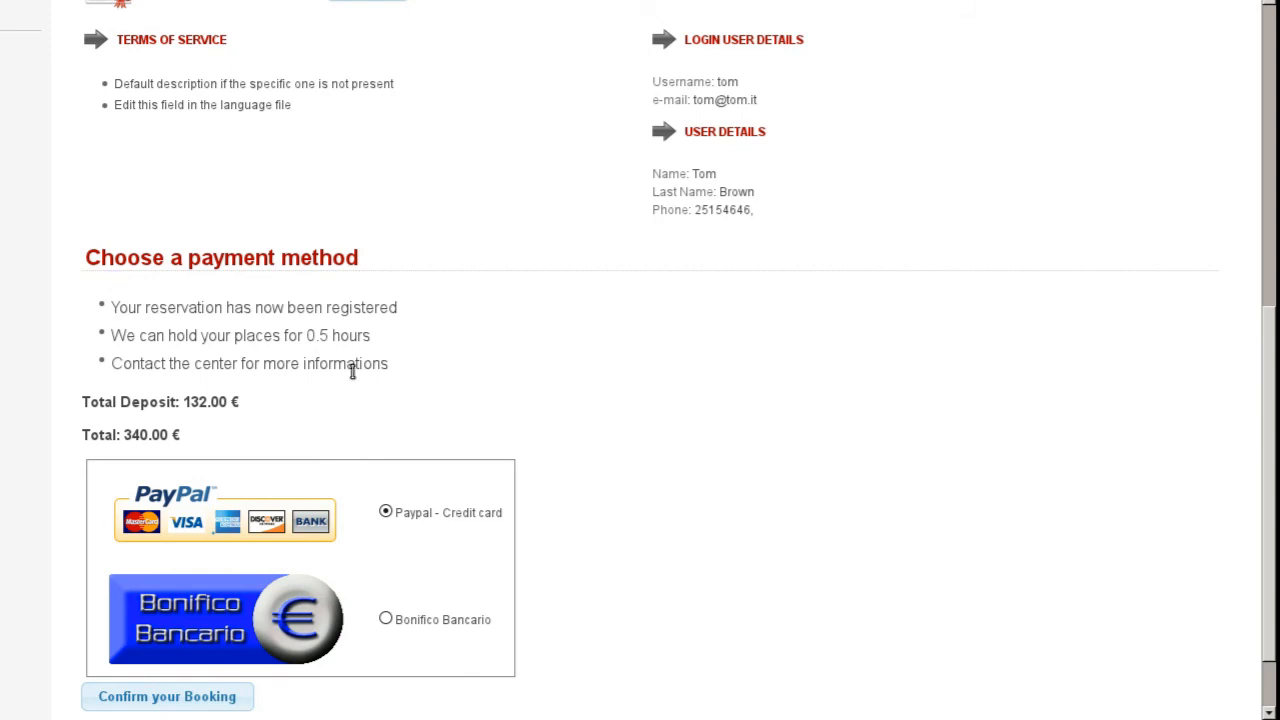
scroll(381, 404, down, 2)
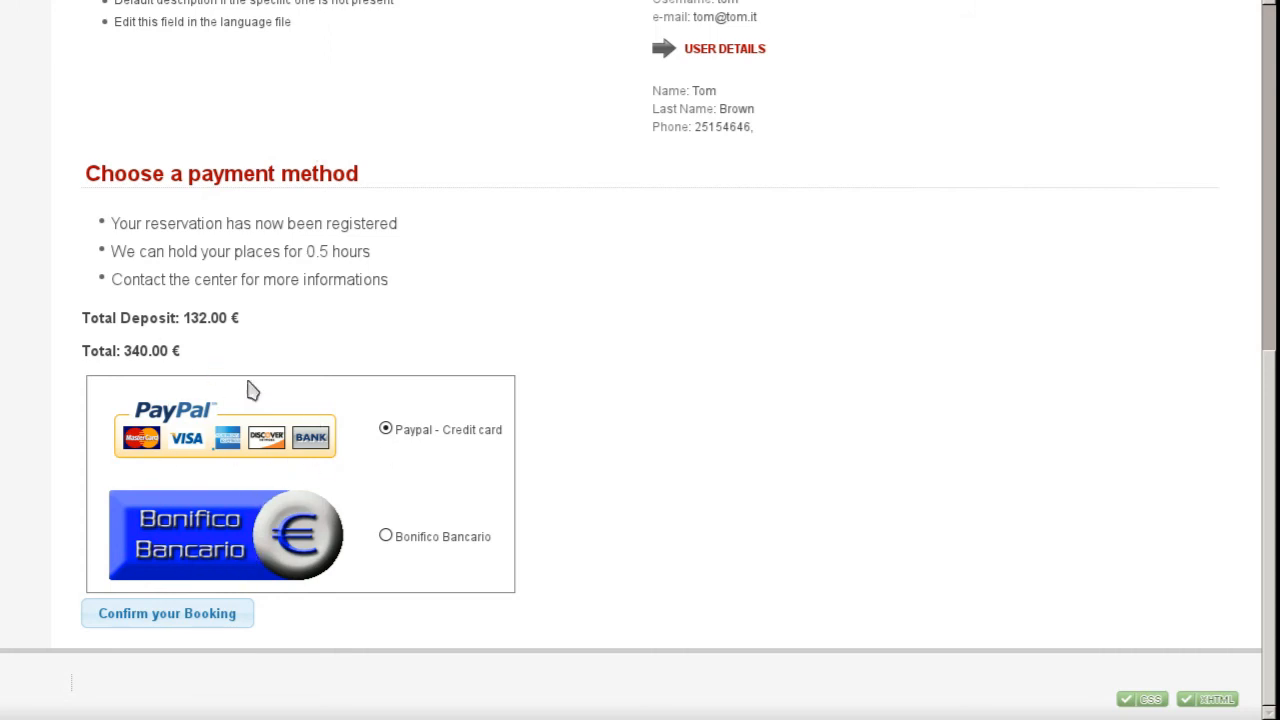
Step: Confirm the booking, log into PayPal with Accedi, and pay the €132.00 deposit
click(180, 620)
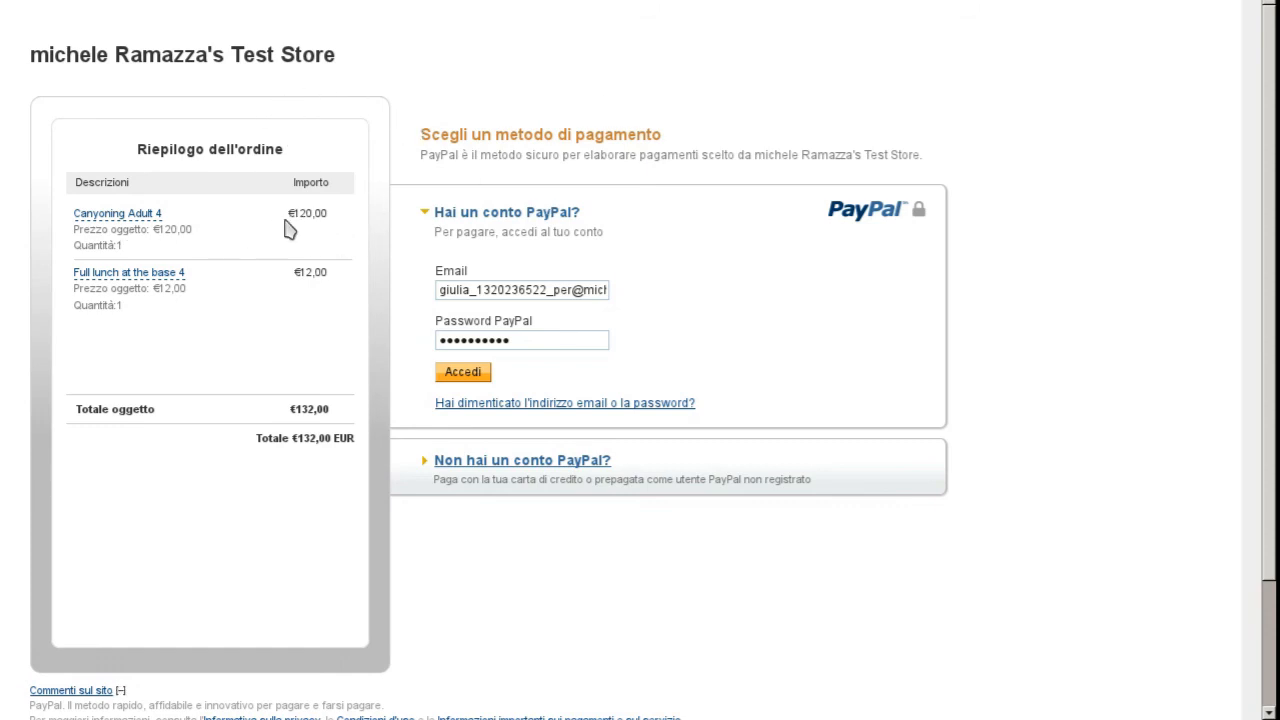
scroll(309, 212, down, 1)
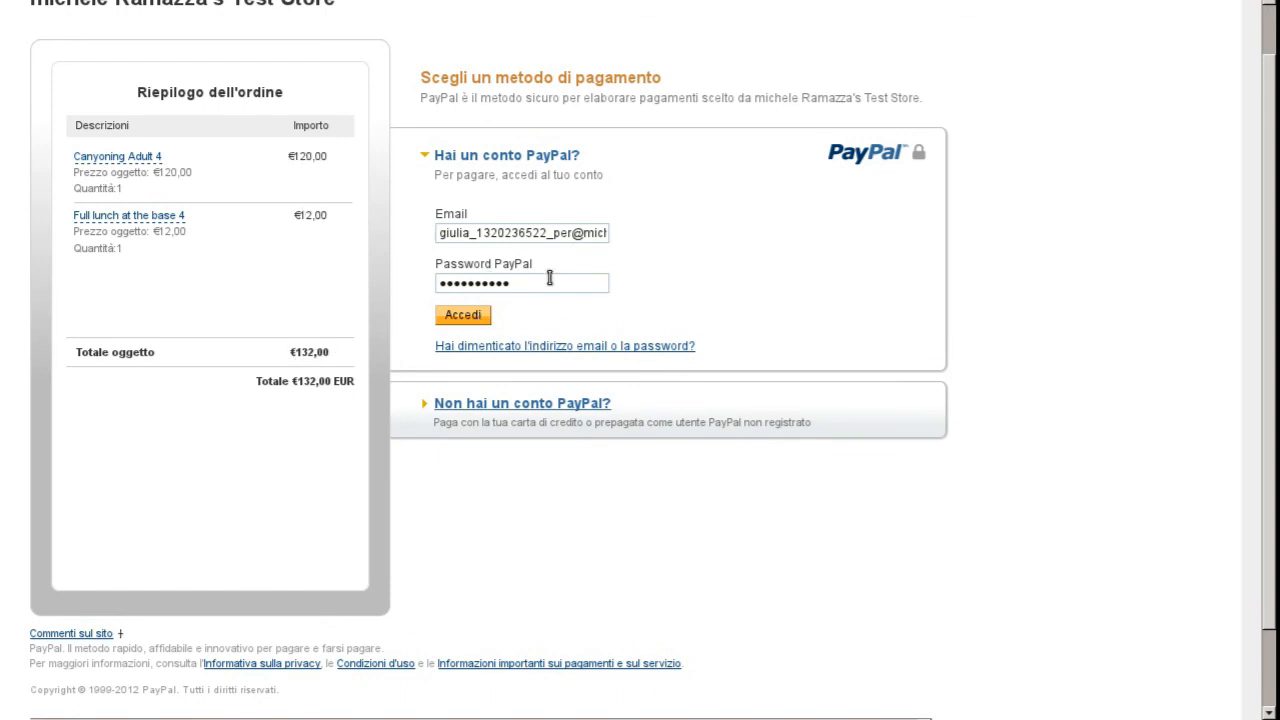
click(472, 318)
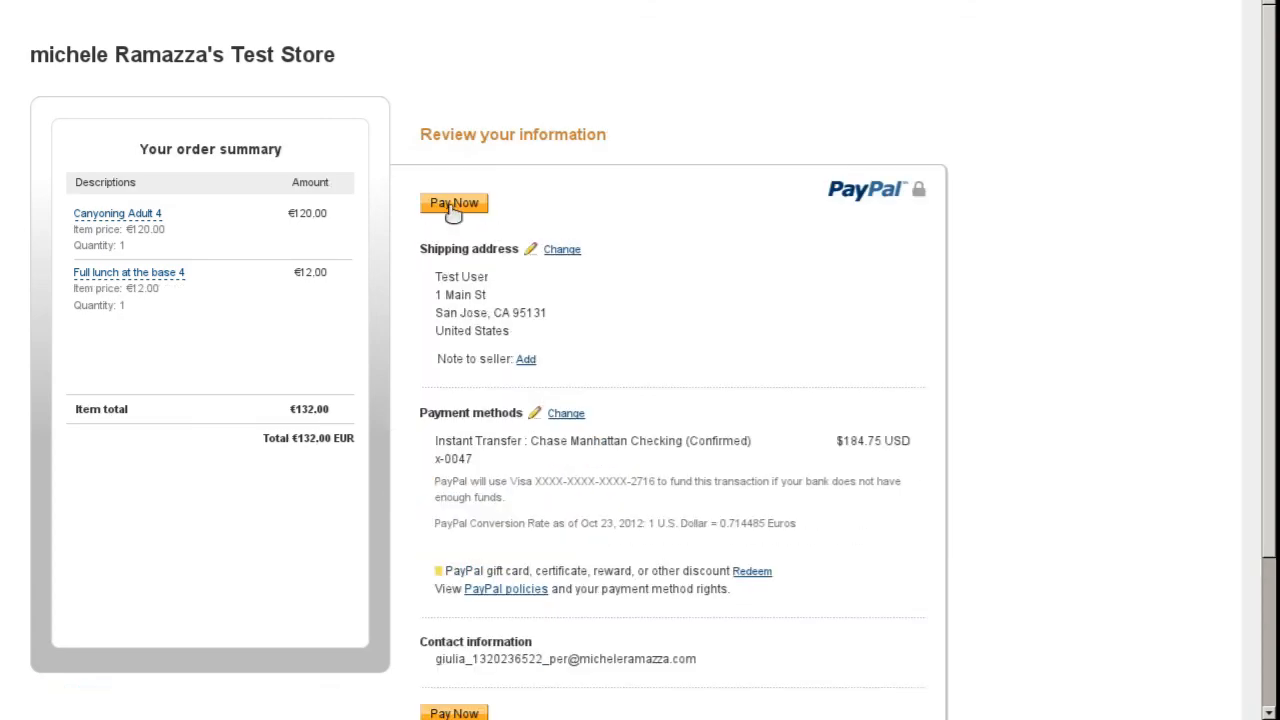
click(449, 203)
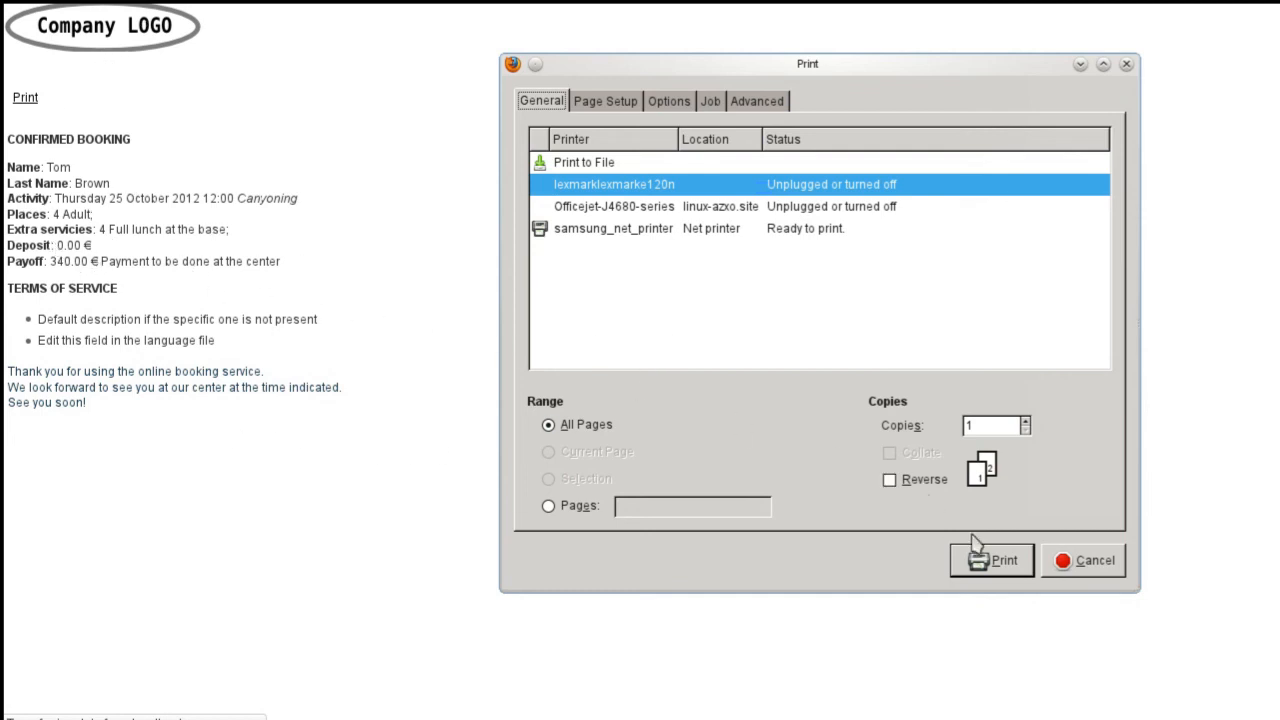
Step: Cancel printing so the 25 October 2012 canyoning ticket for 4 adults stays on screen
click(1074, 566)
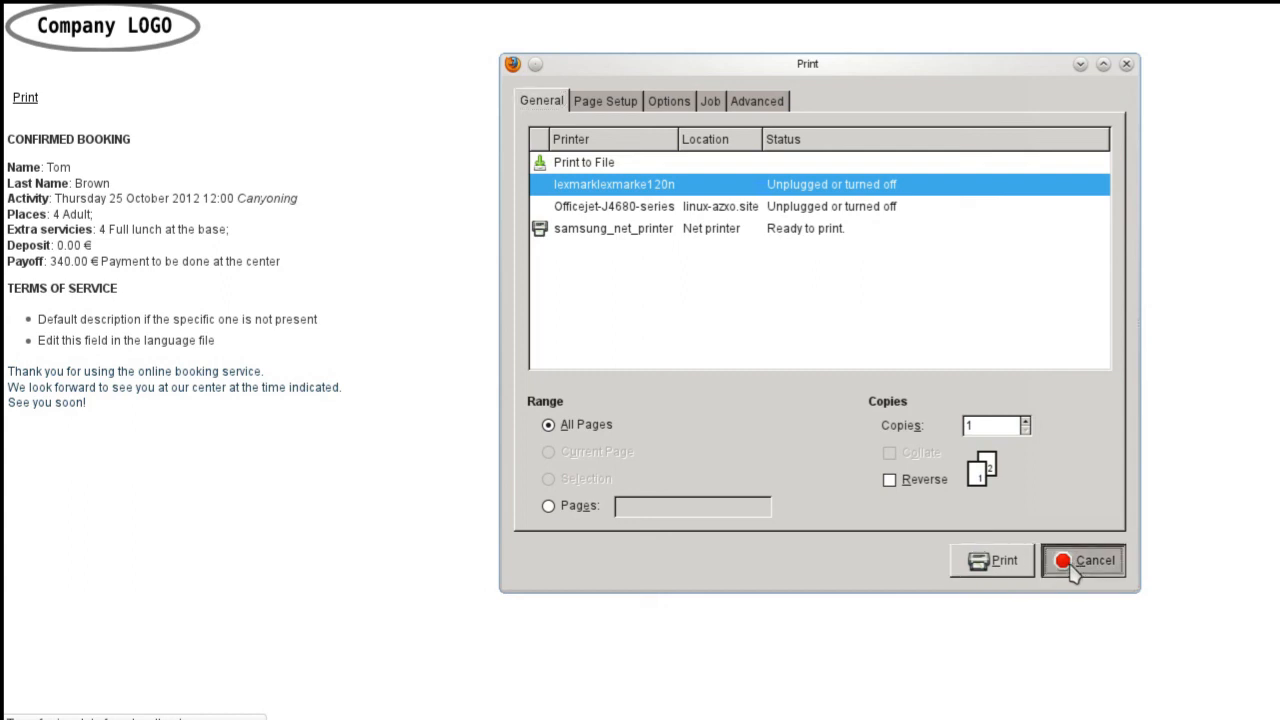
click(1074, 566)
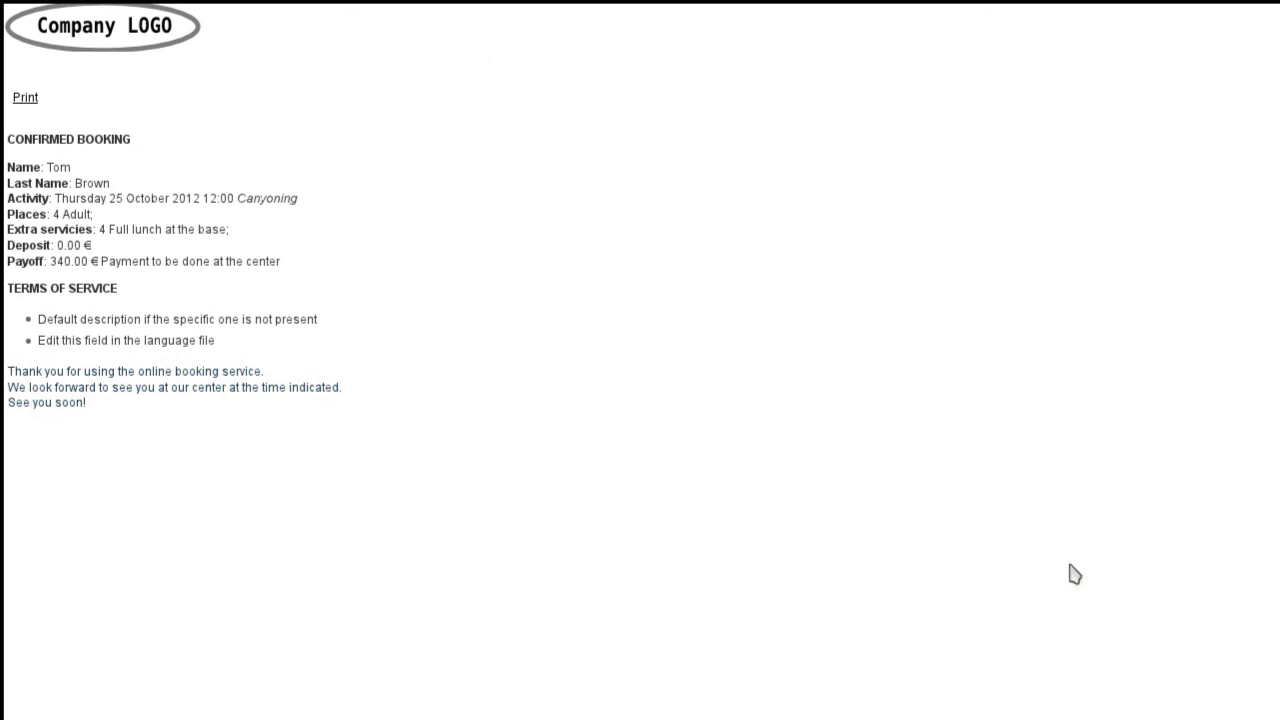